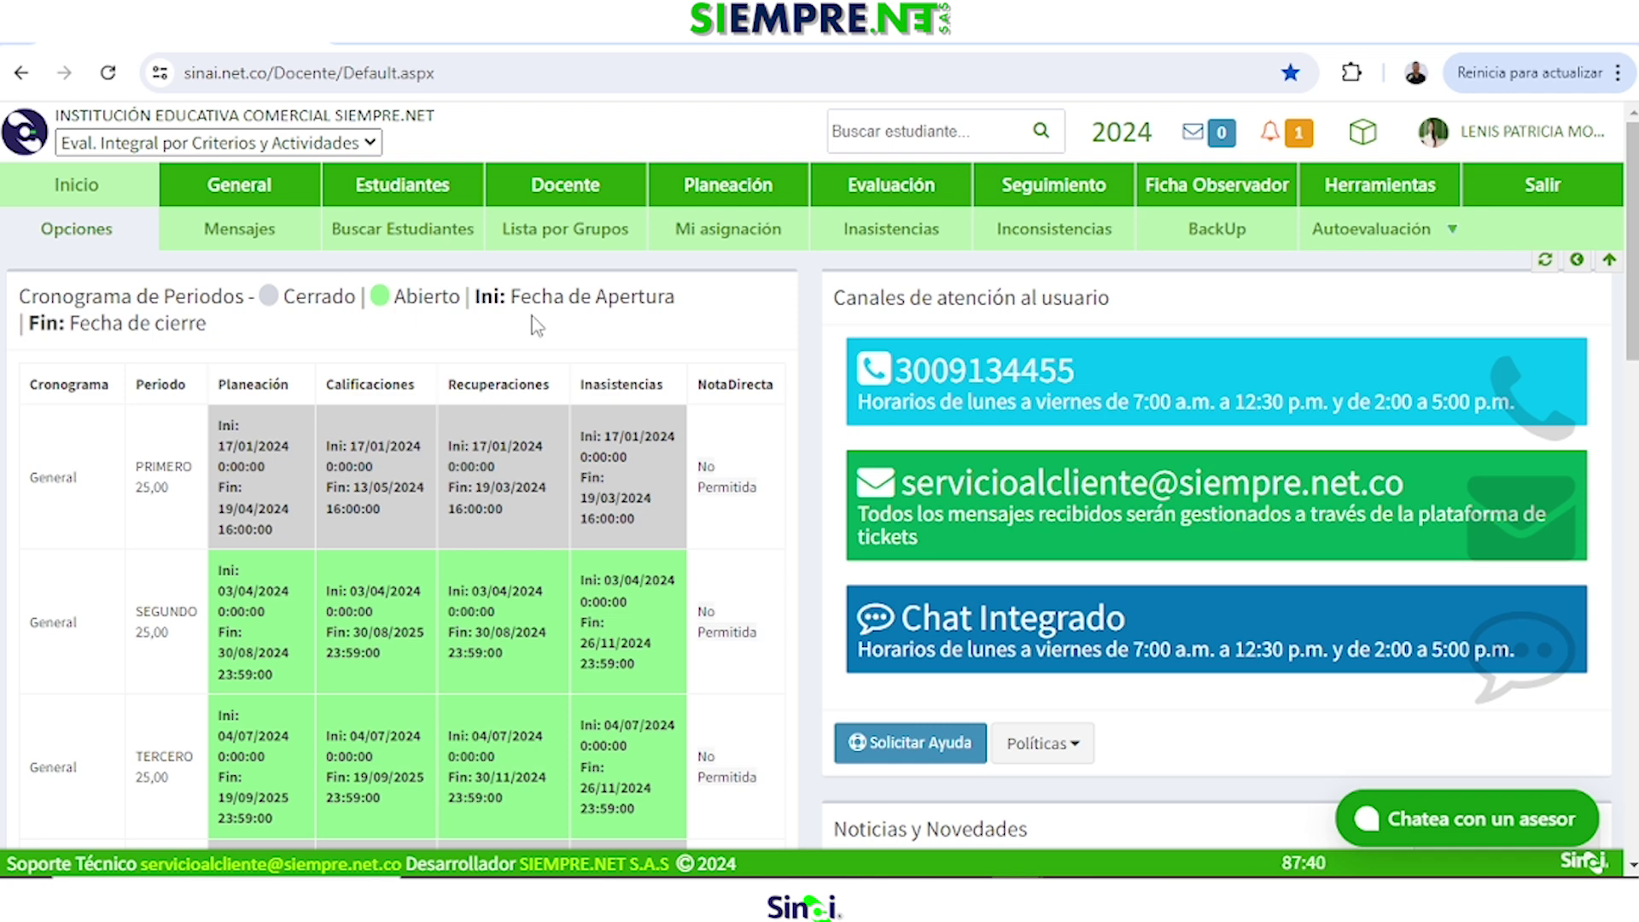
Open the Excusas list in the Seguimiento module.
click(1067, 188)
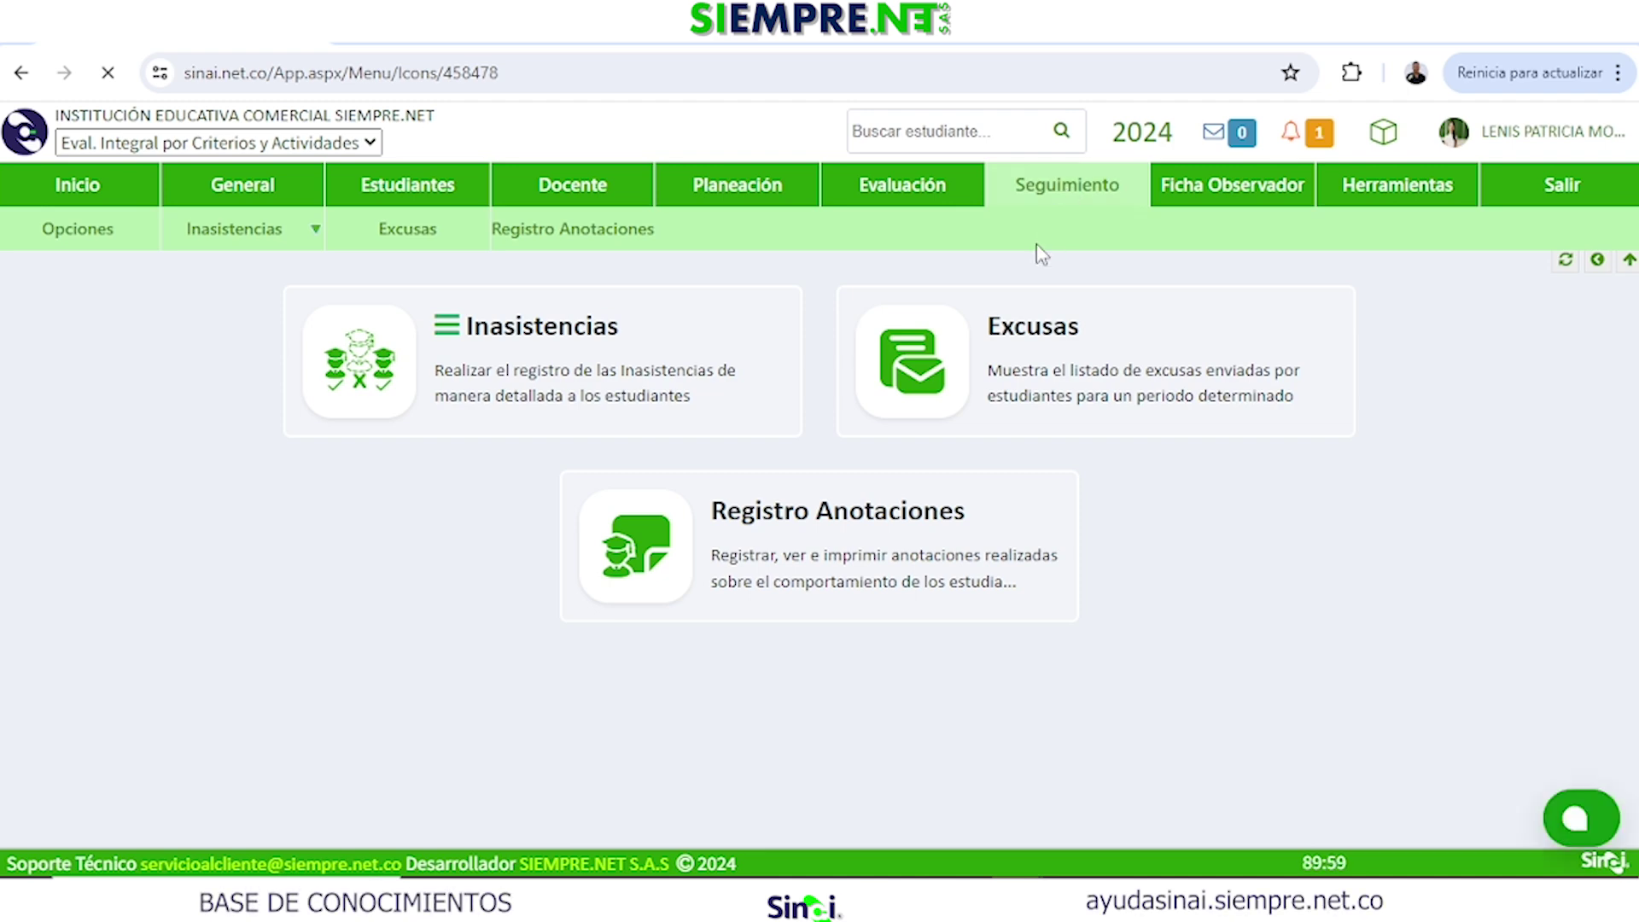
click(1063, 385)
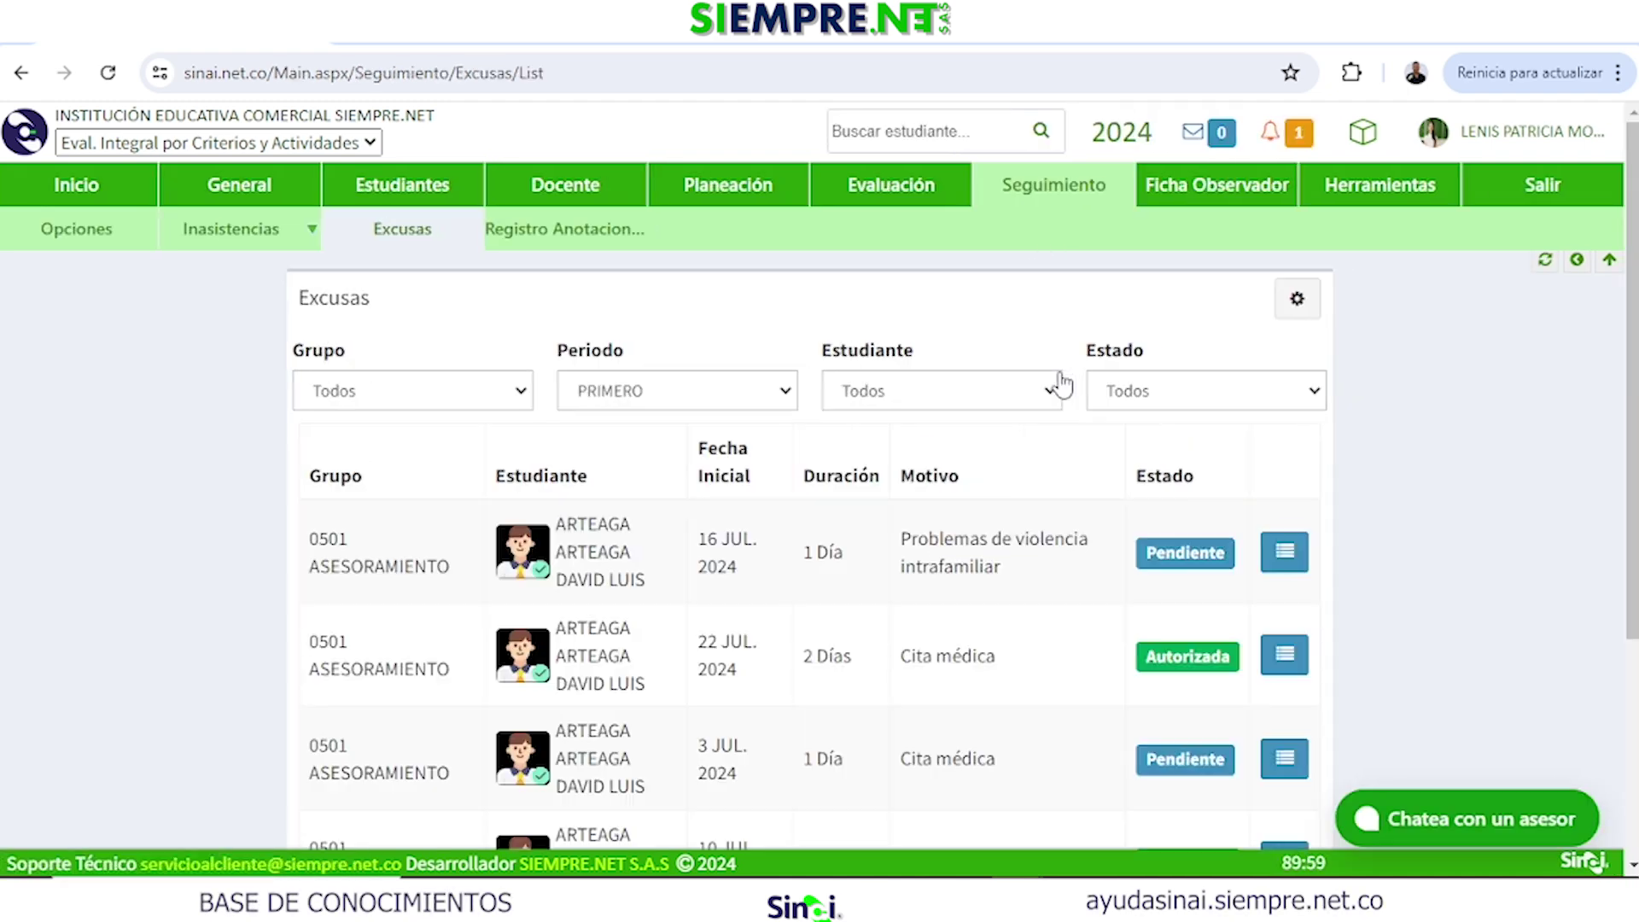
Check the options offered by the group, student and status filters of the excuses list.
click(450, 409)
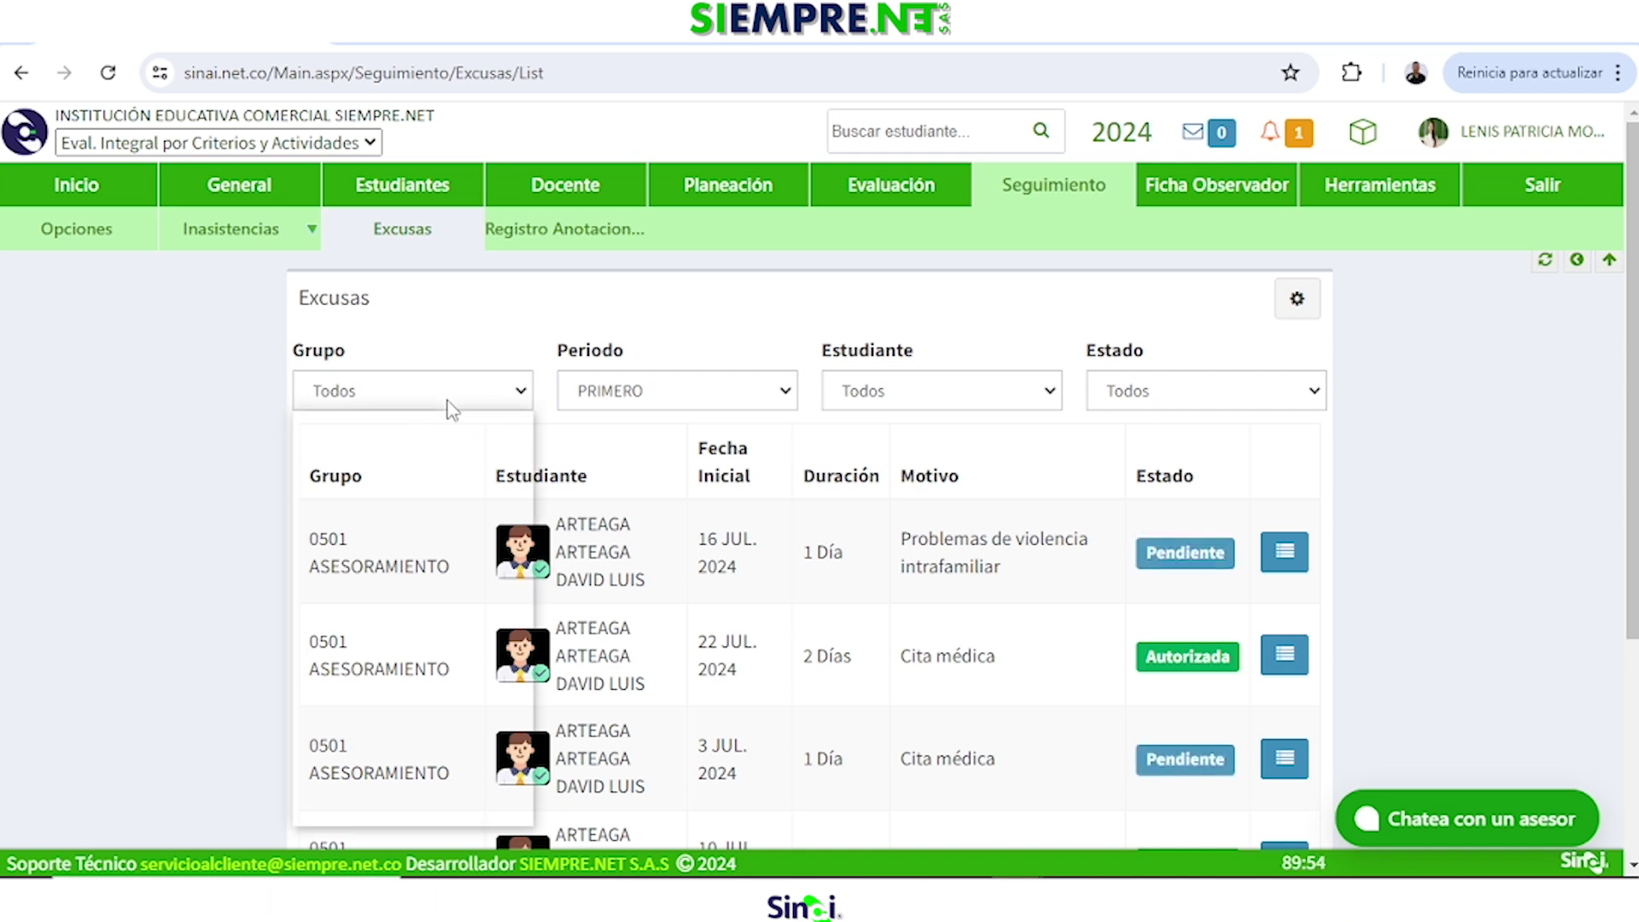
click(431, 333)
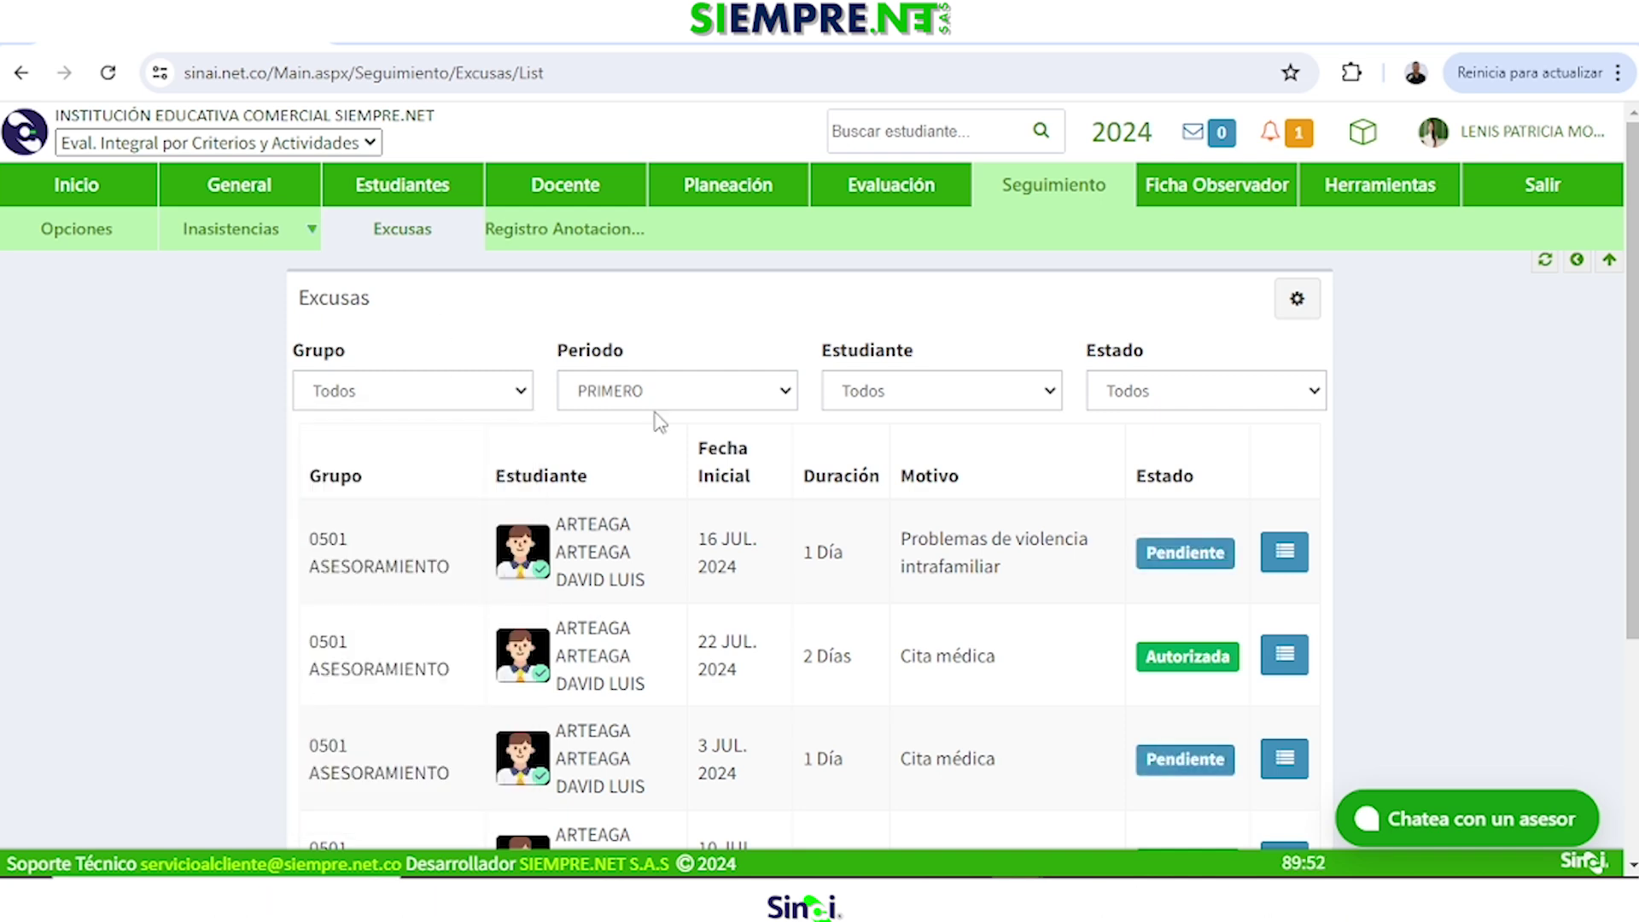
click(942, 403)
click(954, 408)
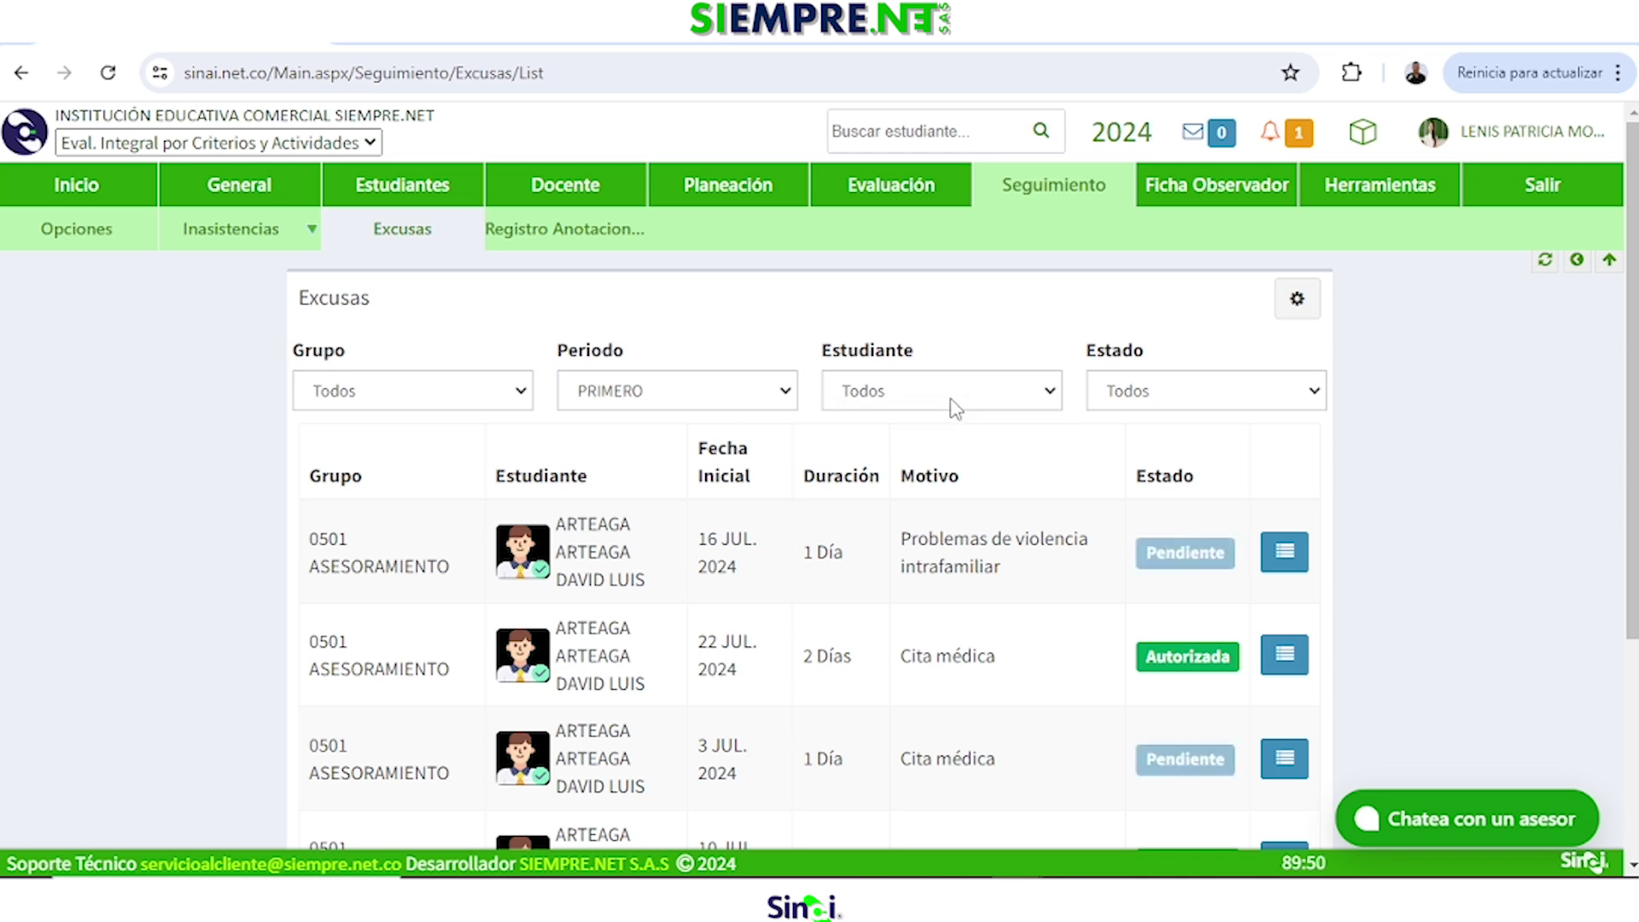
click(1212, 396)
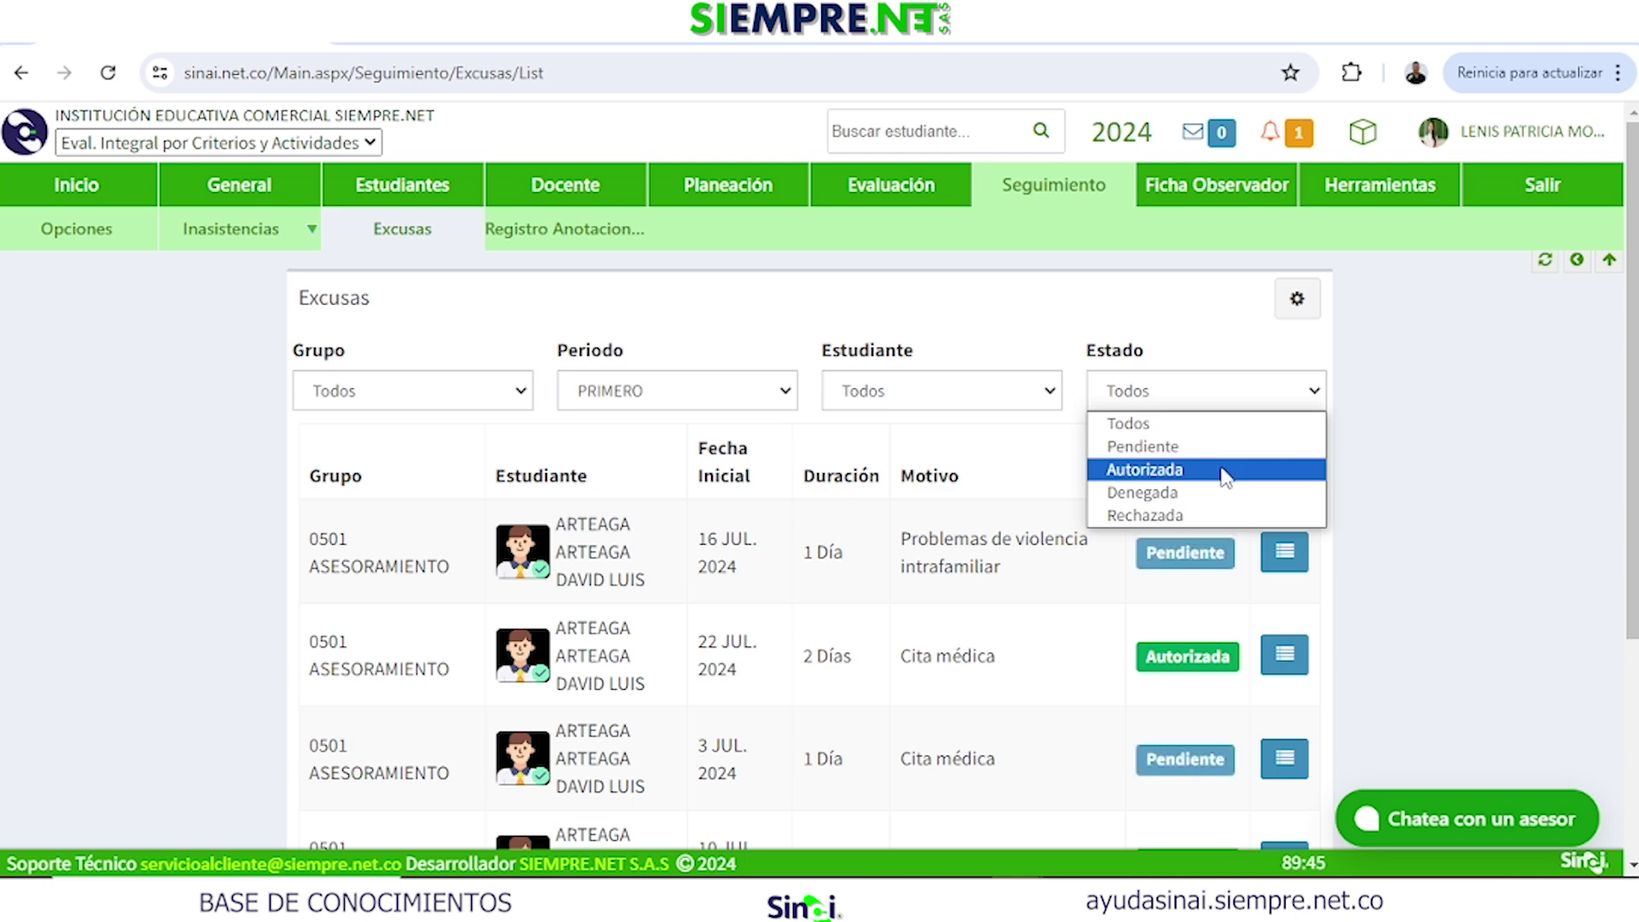
click(1384, 473)
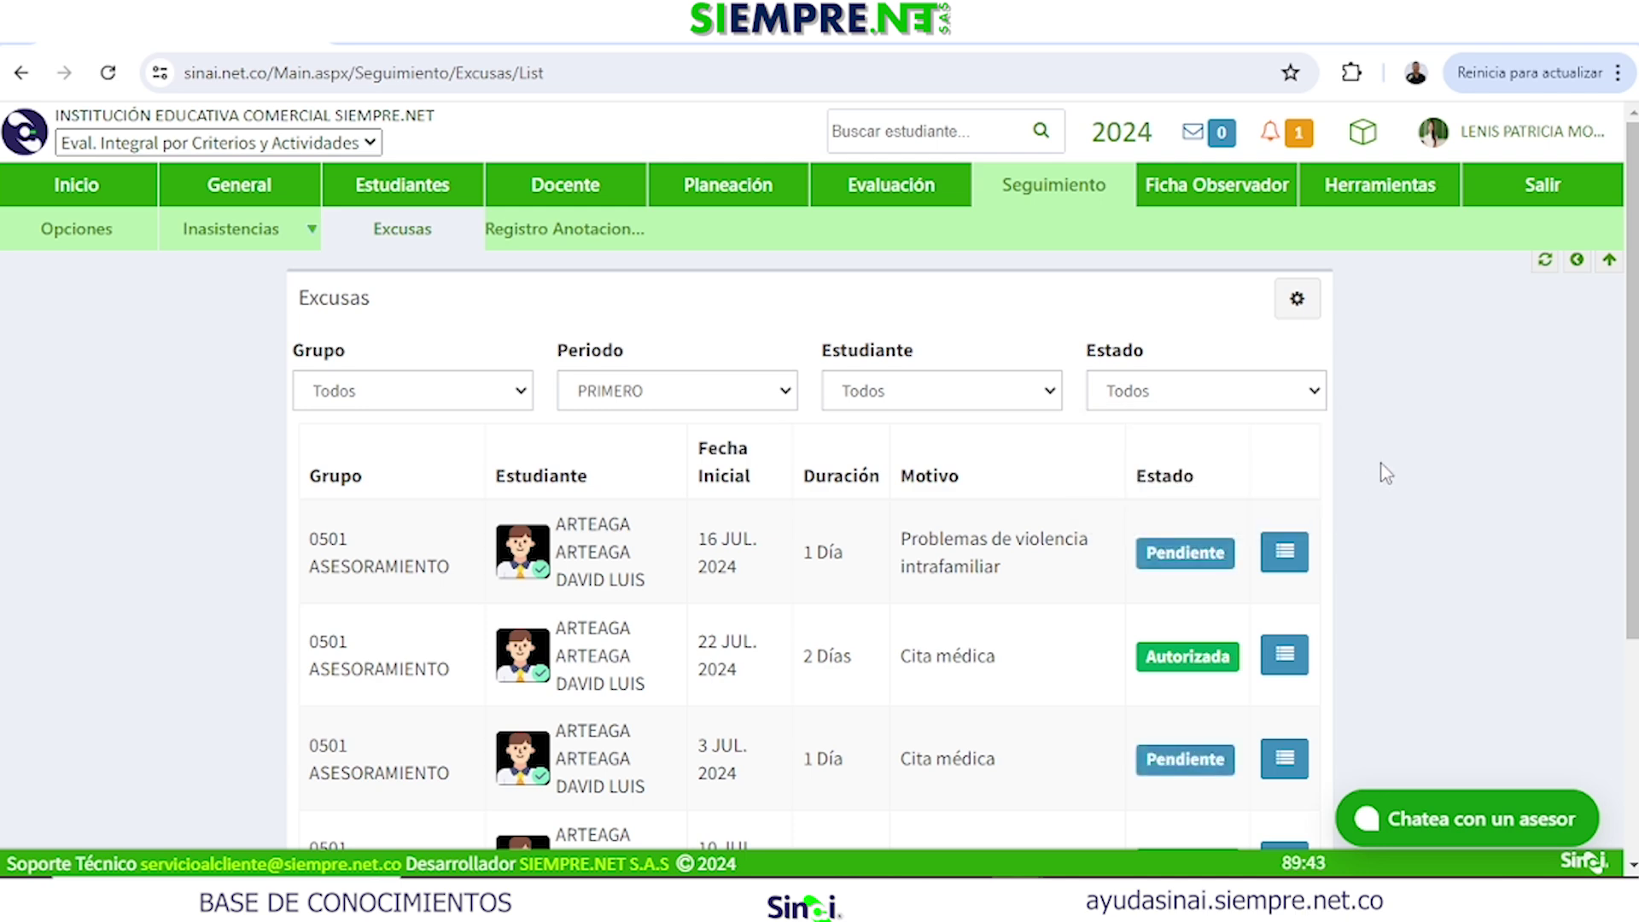
Review the general and student or guardian settings for excuses, and close the configuration.
click(1298, 301)
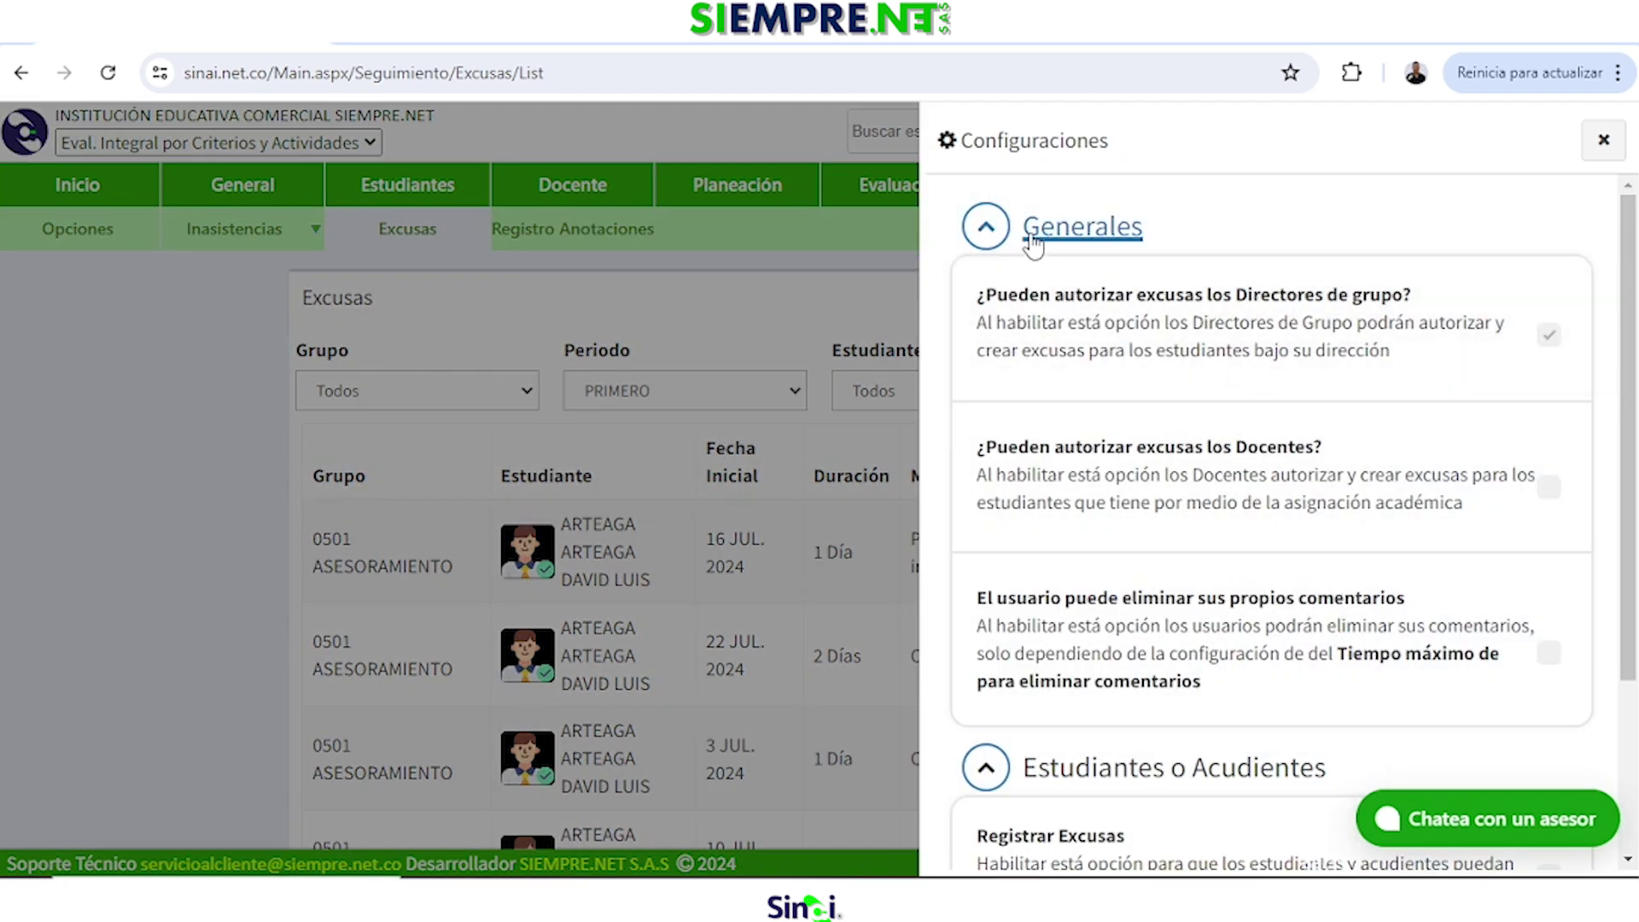
scroll(1127, 598, down, 1)
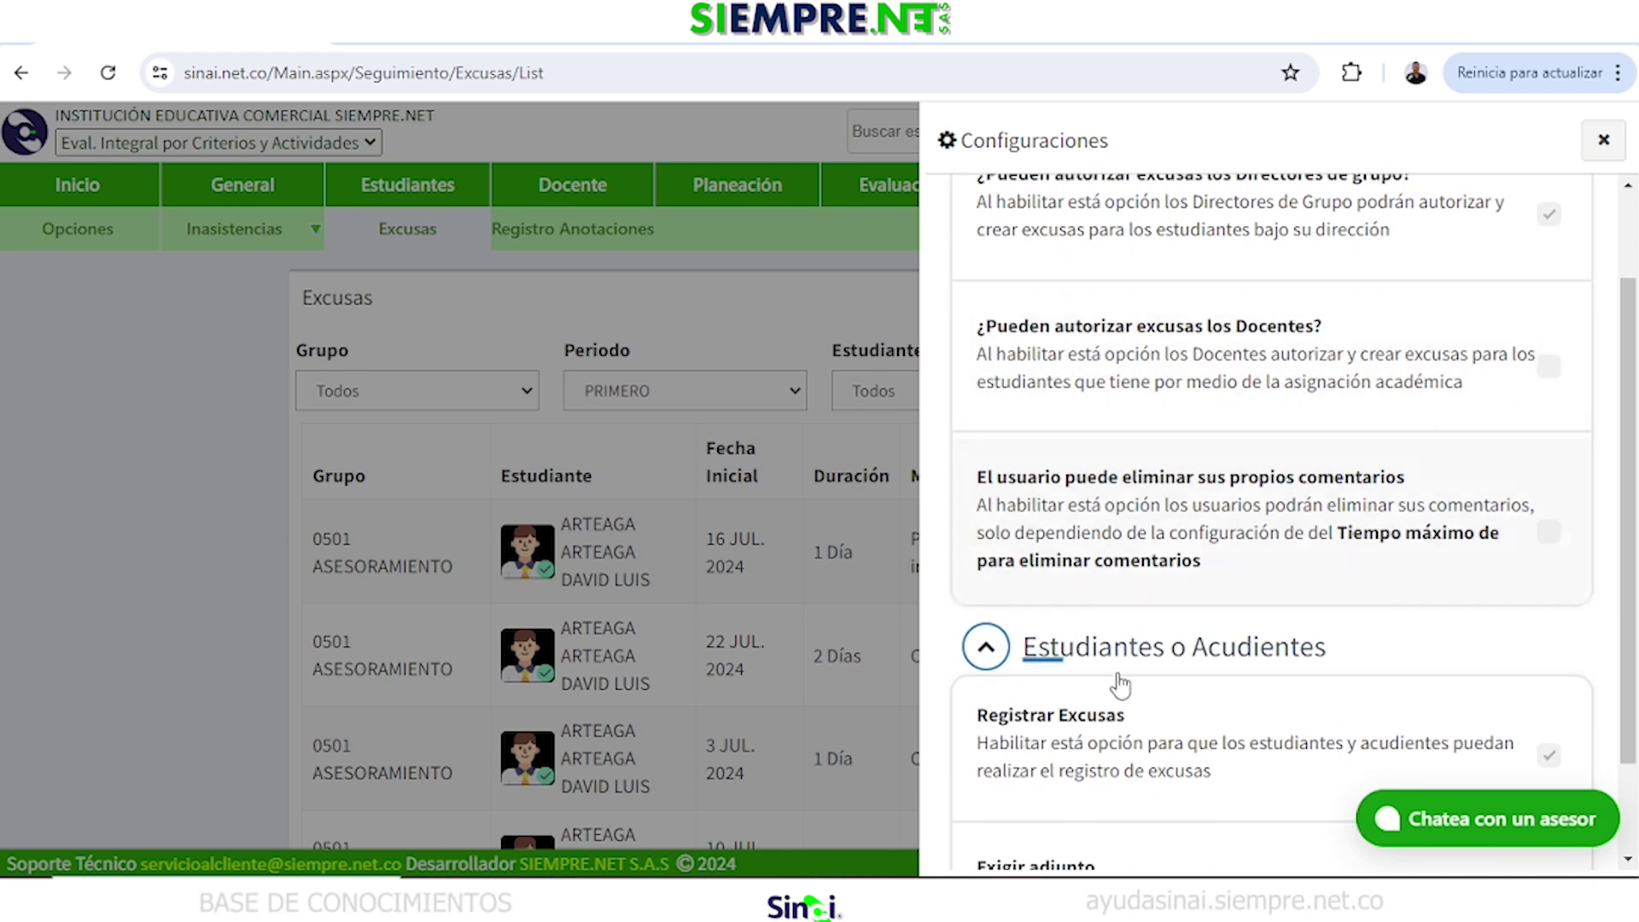
scroll(1148, 661, up, 1)
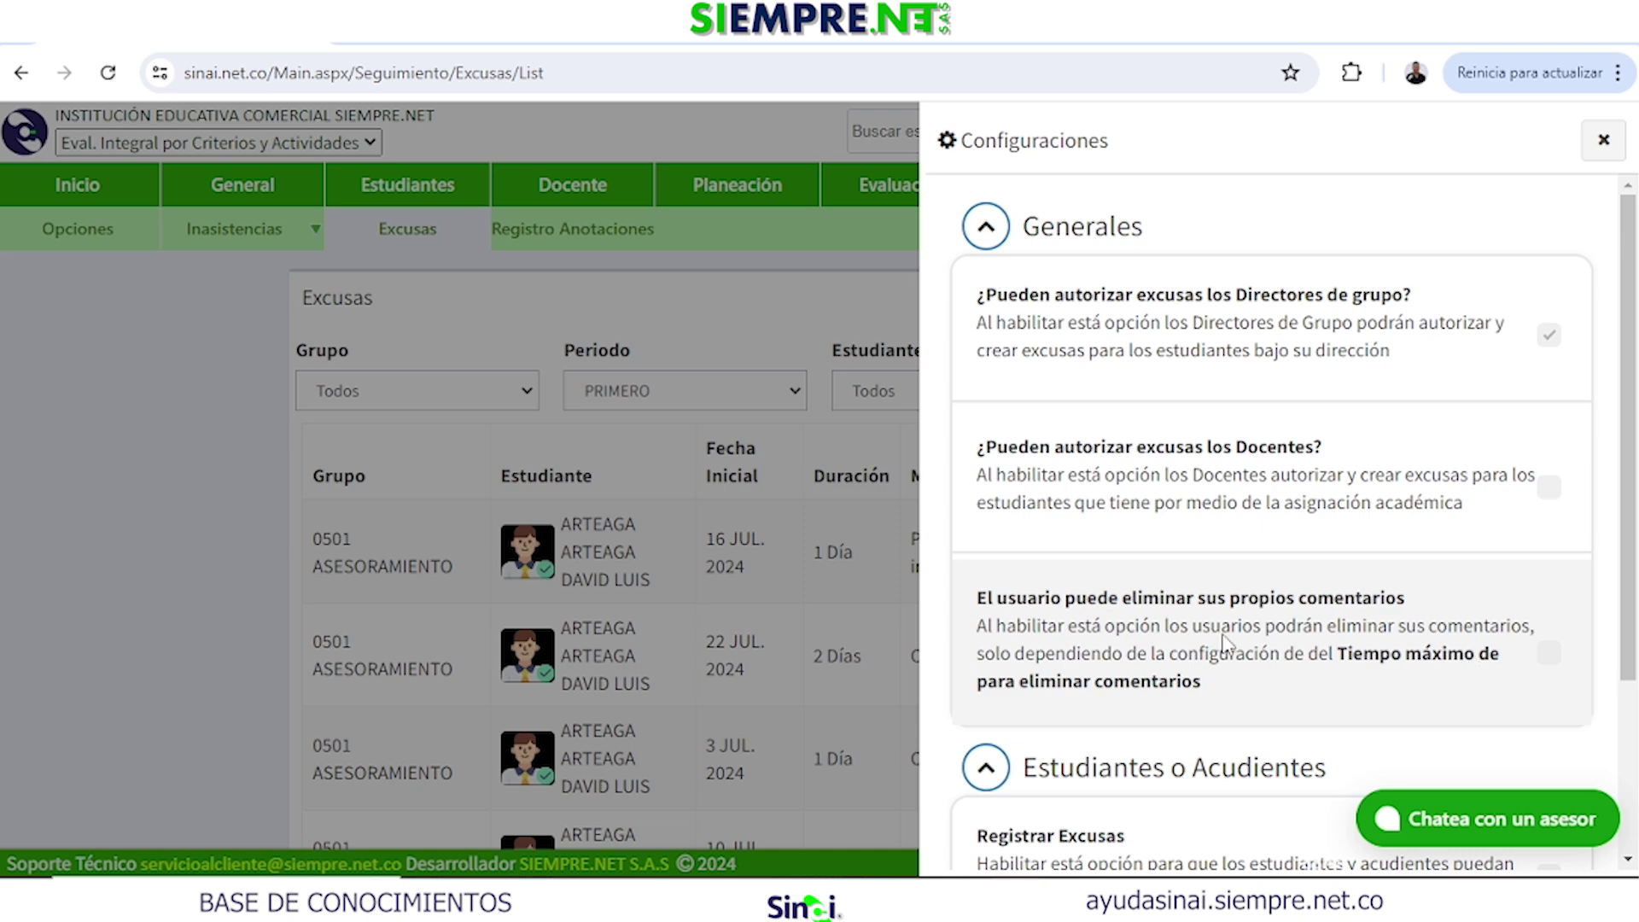
scroll(1226, 642, down, 3)
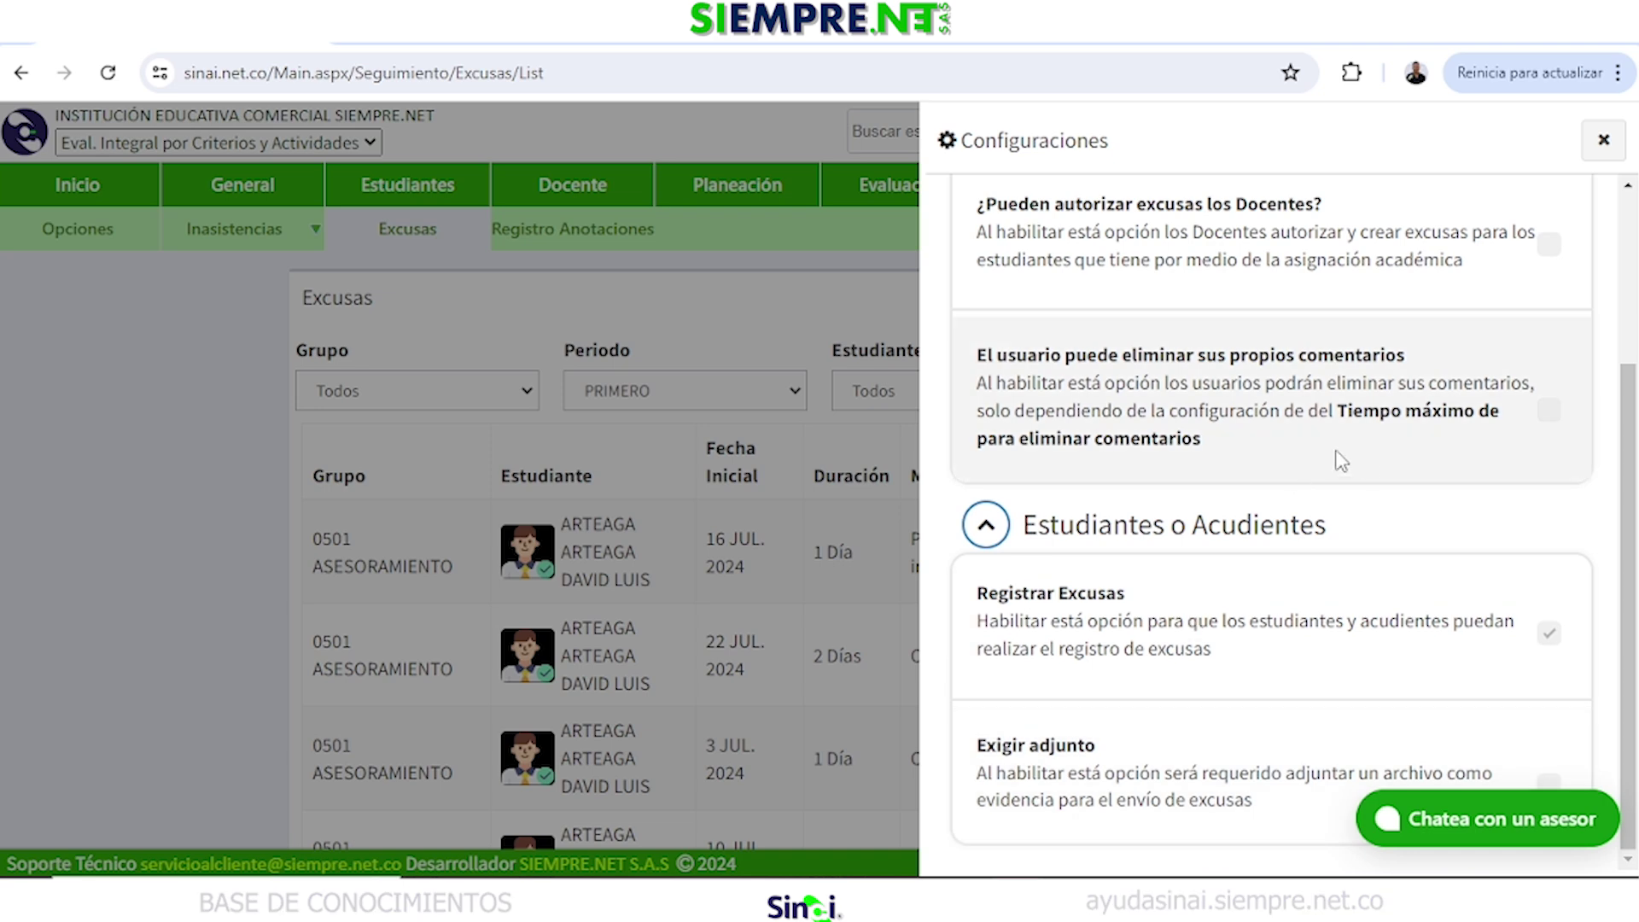
click(1602, 140)
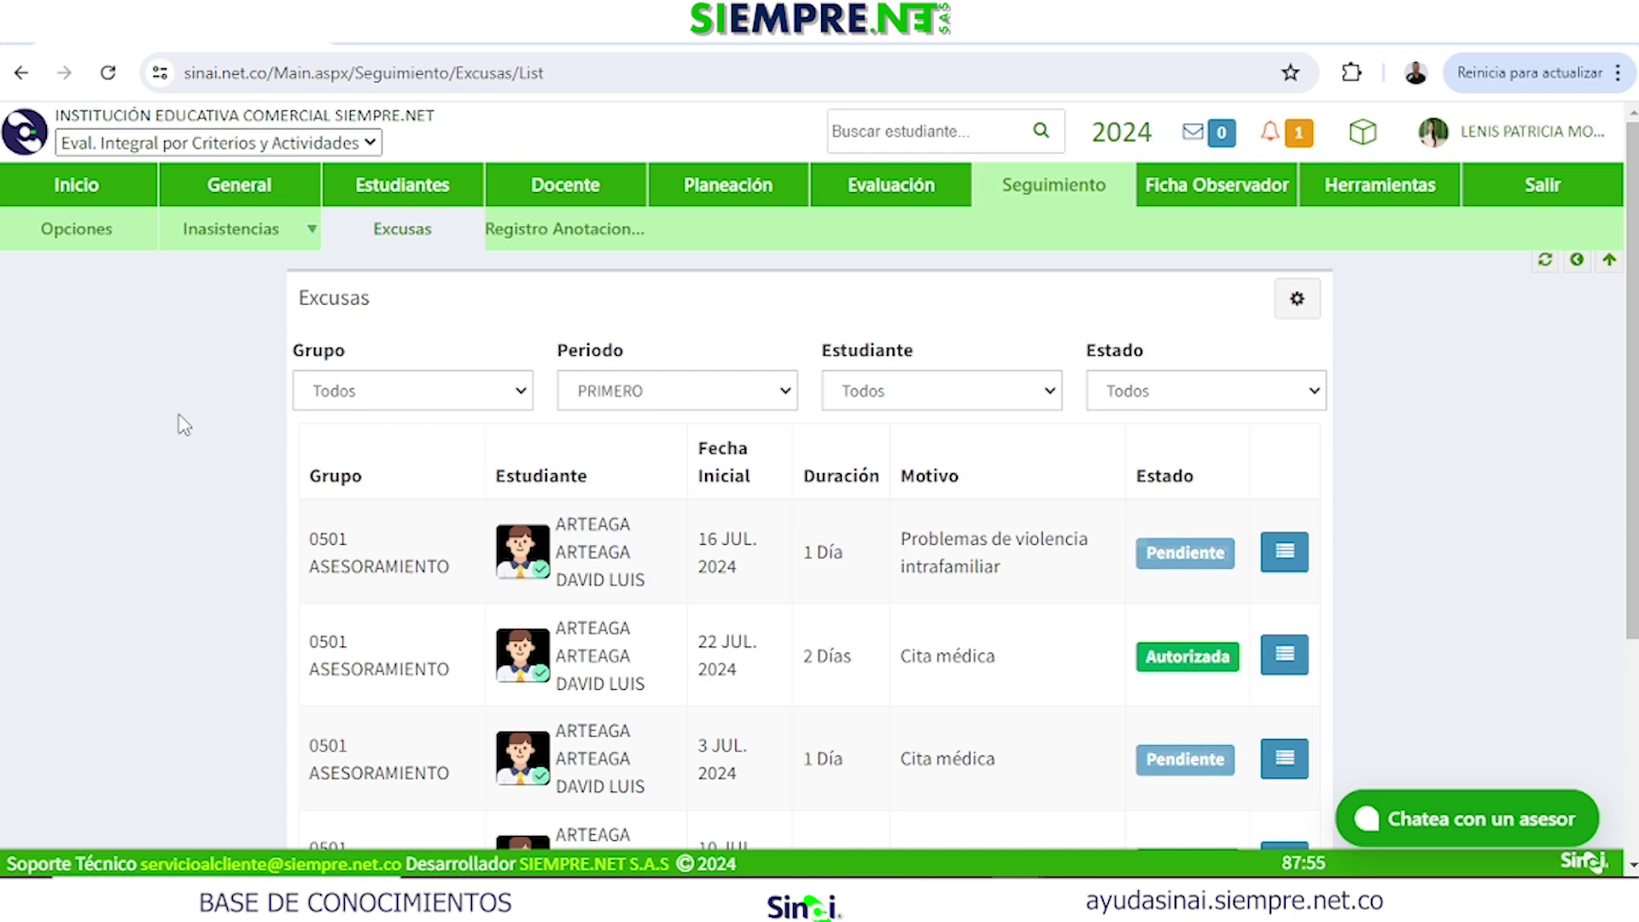
Filter the excuses by group 0501 SERVICIO AL CLEINTE, period CUARTO and the first student listed.
click(355, 391)
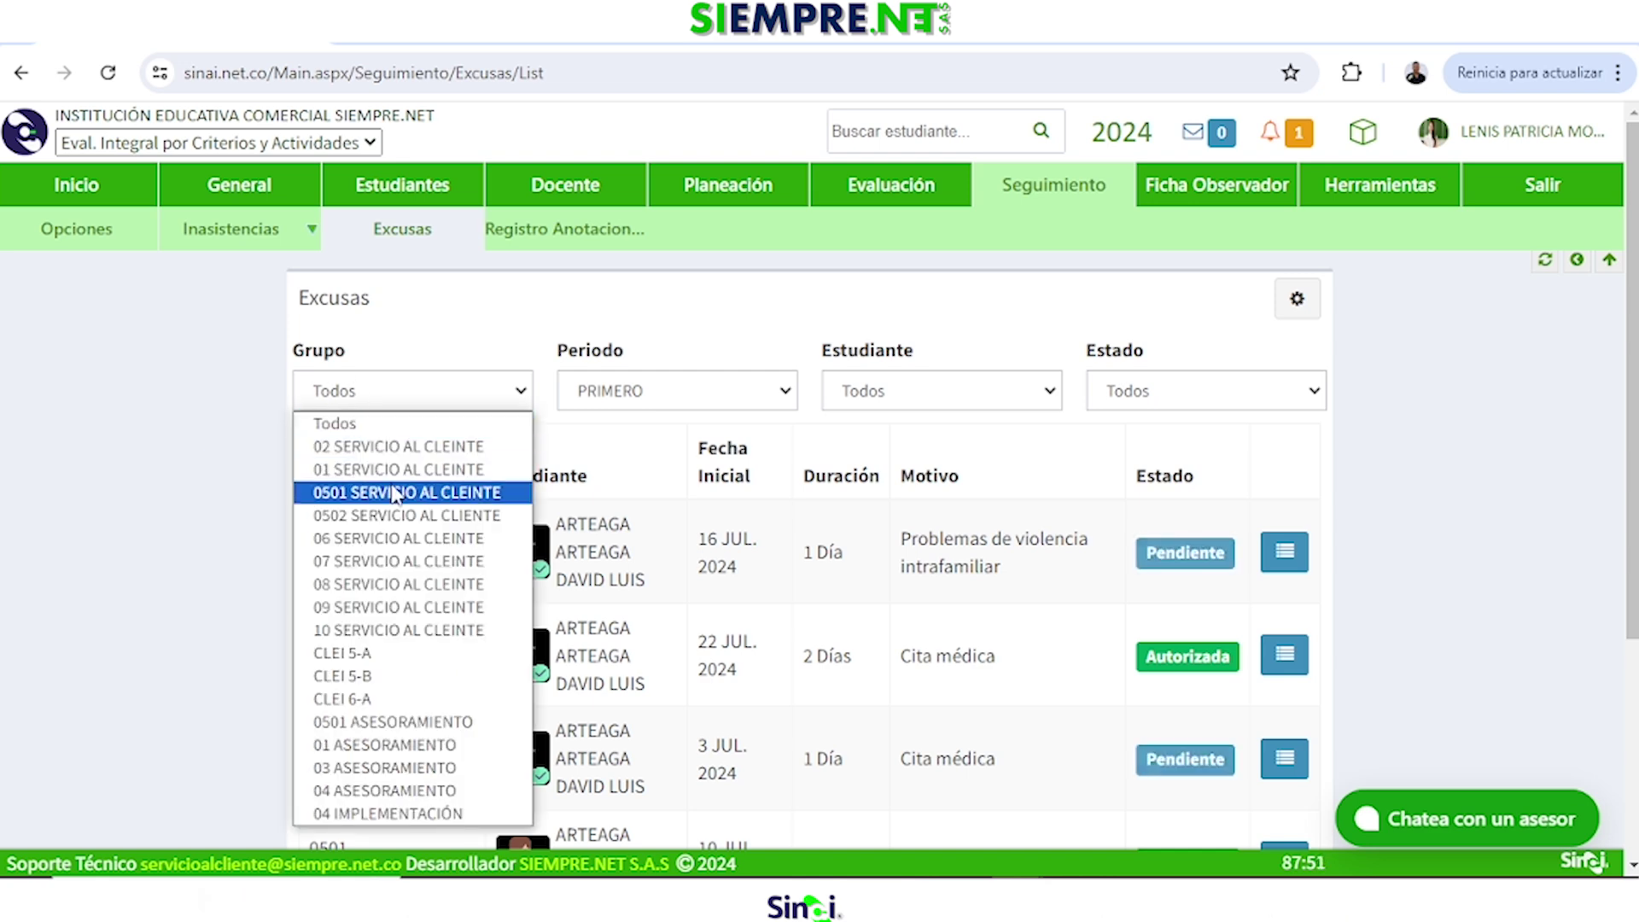
click(358, 493)
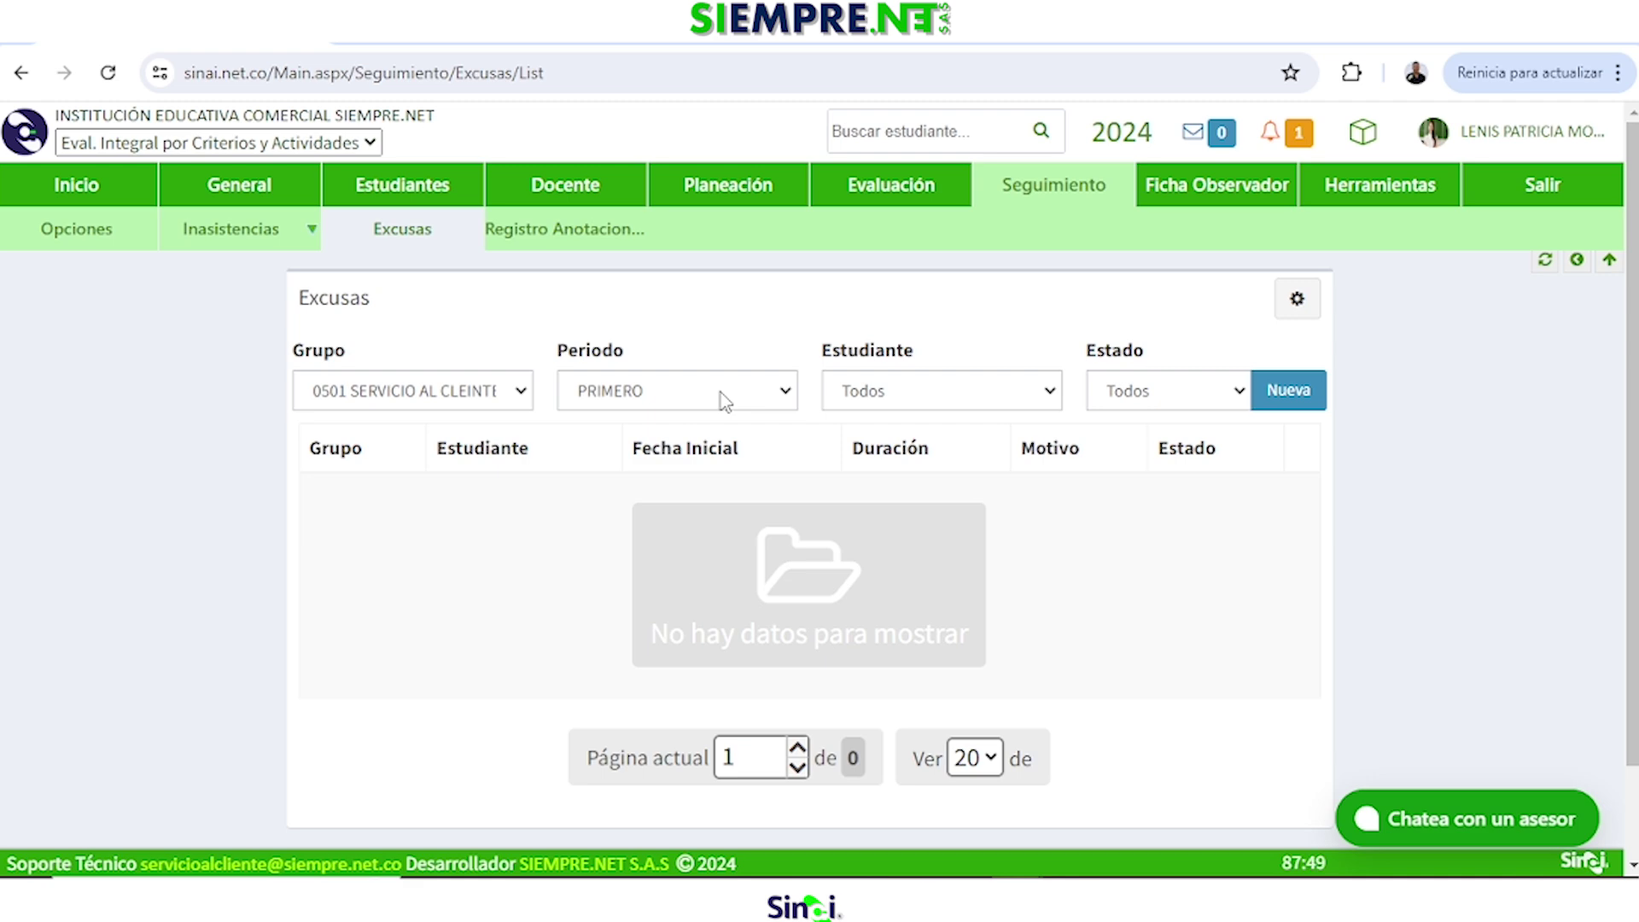
click(721, 392)
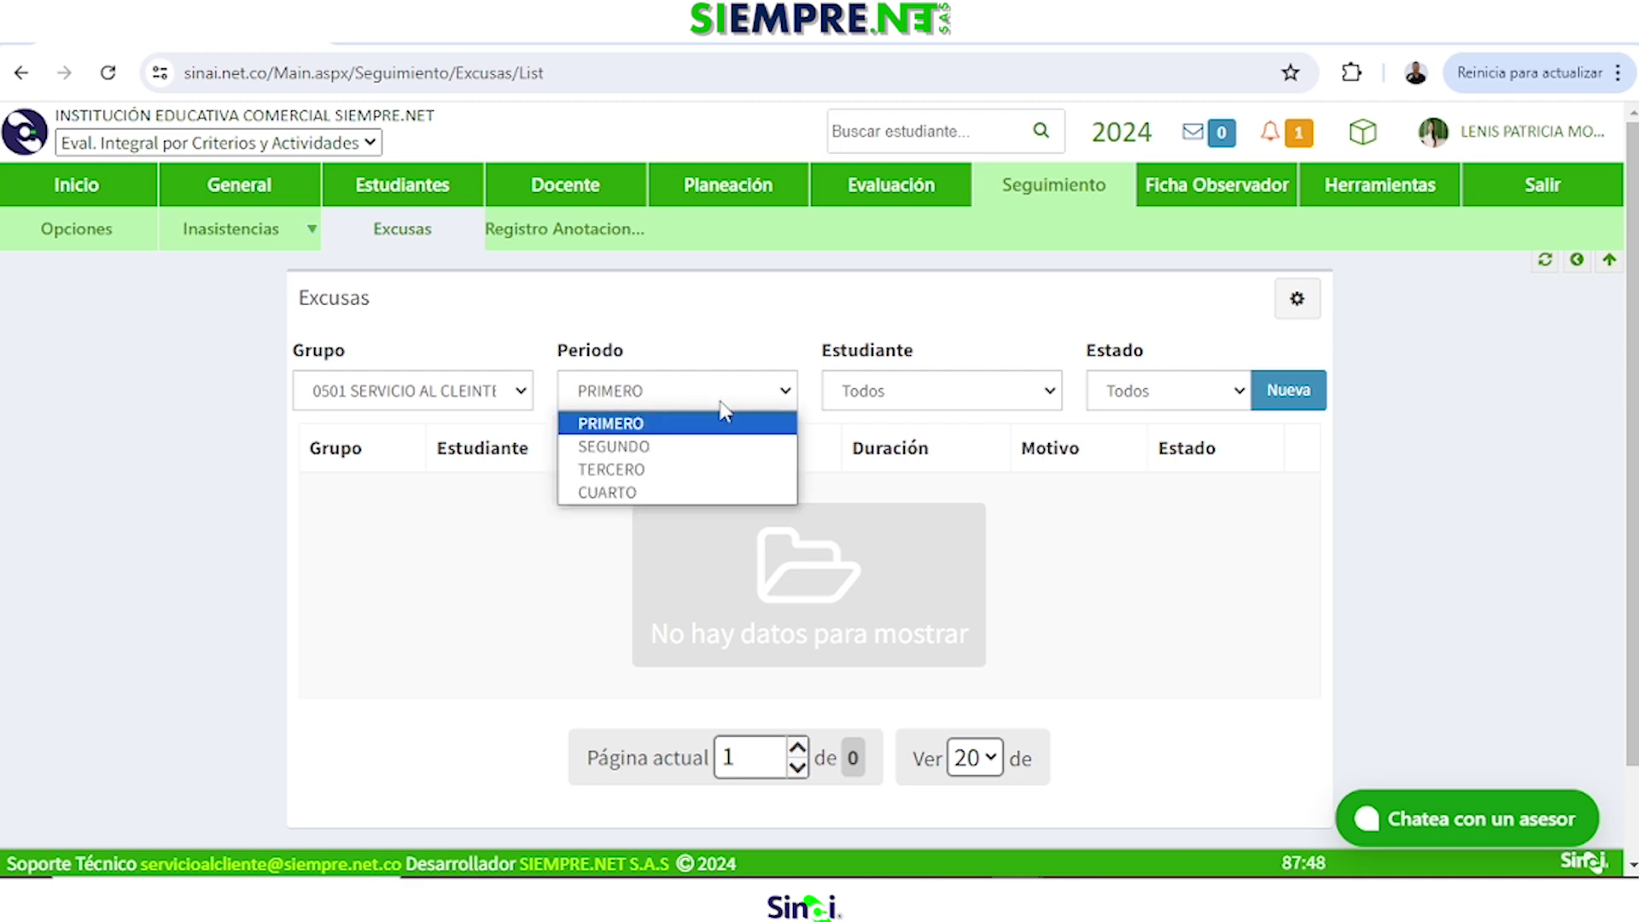
click(698, 493)
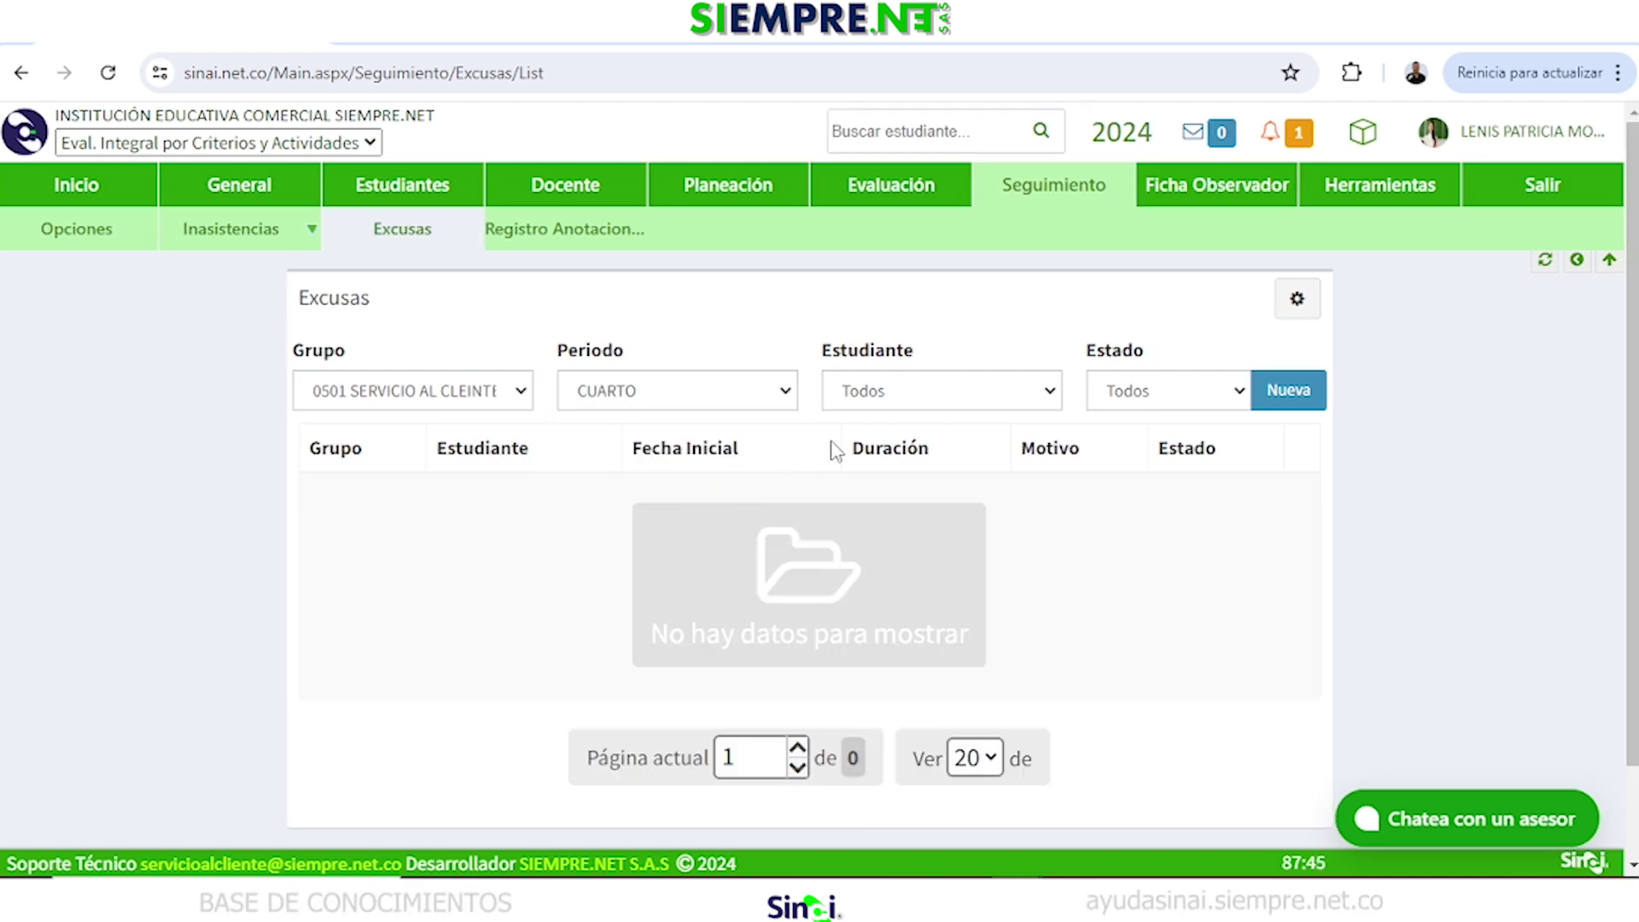
click(930, 401)
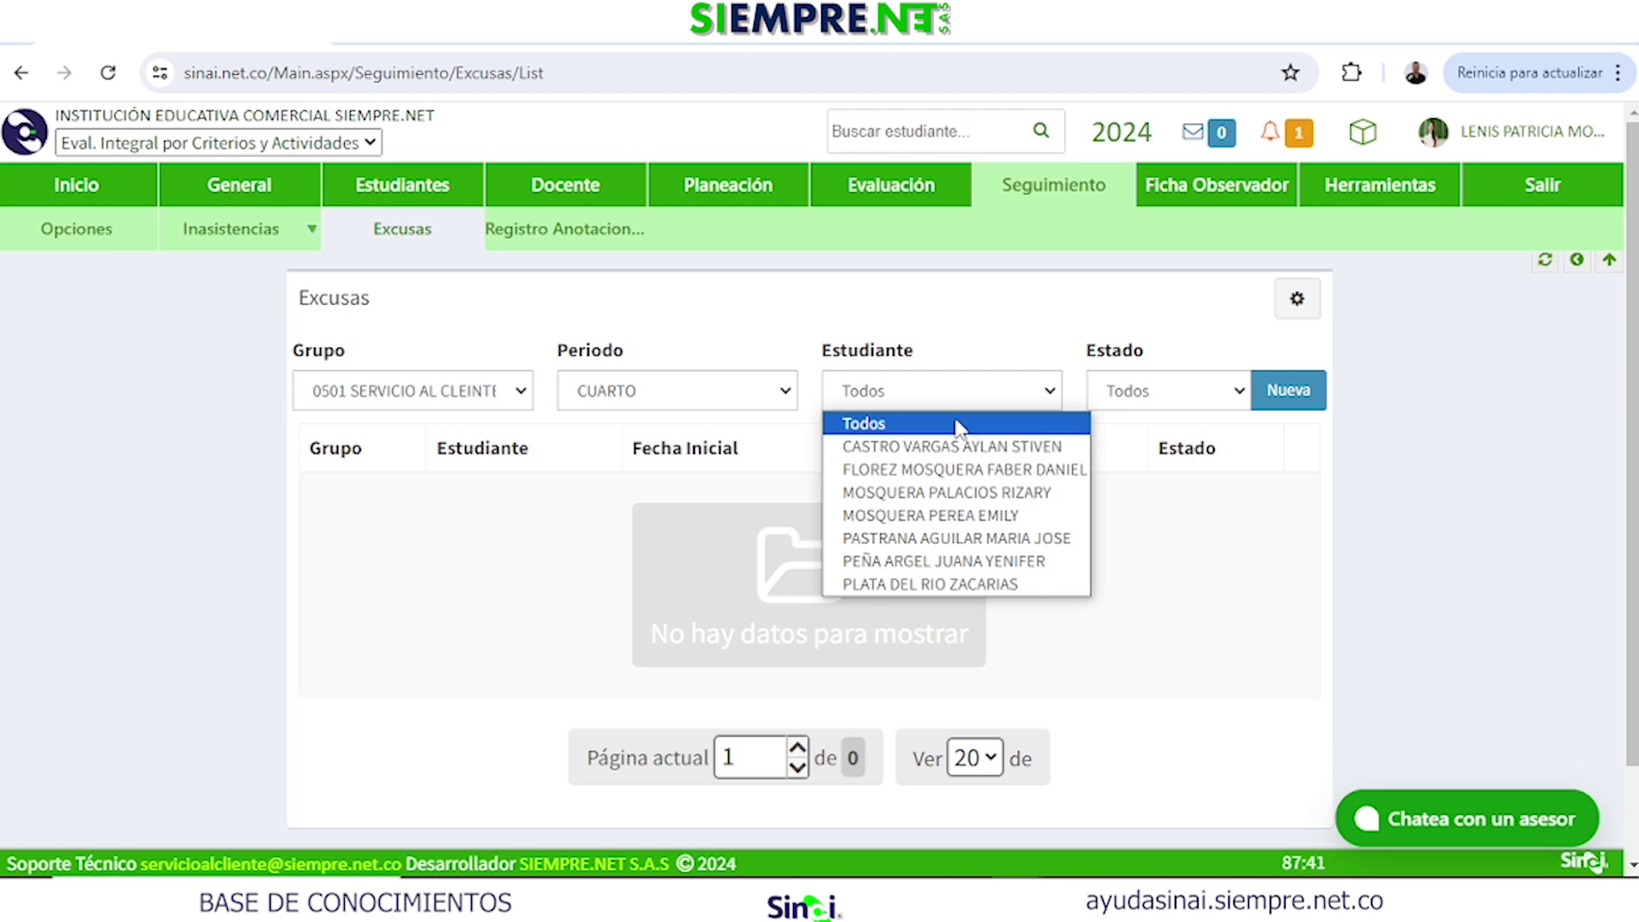
click(964, 447)
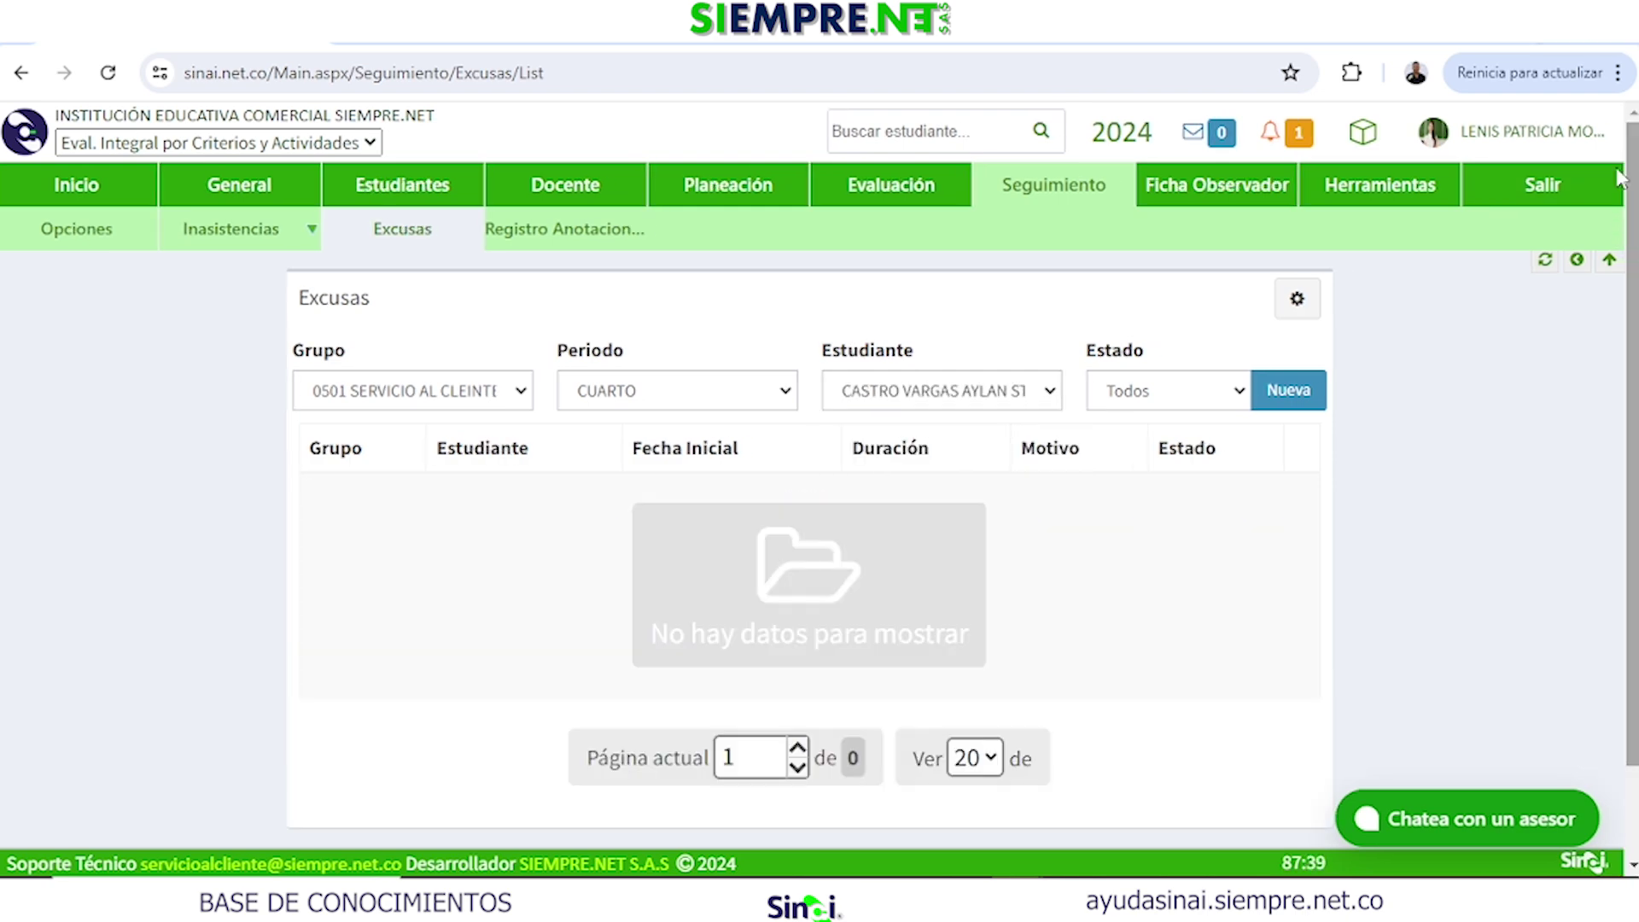
Start a new excuse and enter the description "Descripción de la excusa enviada por el estudiante....".
click(1293, 405)
click(746, 310)
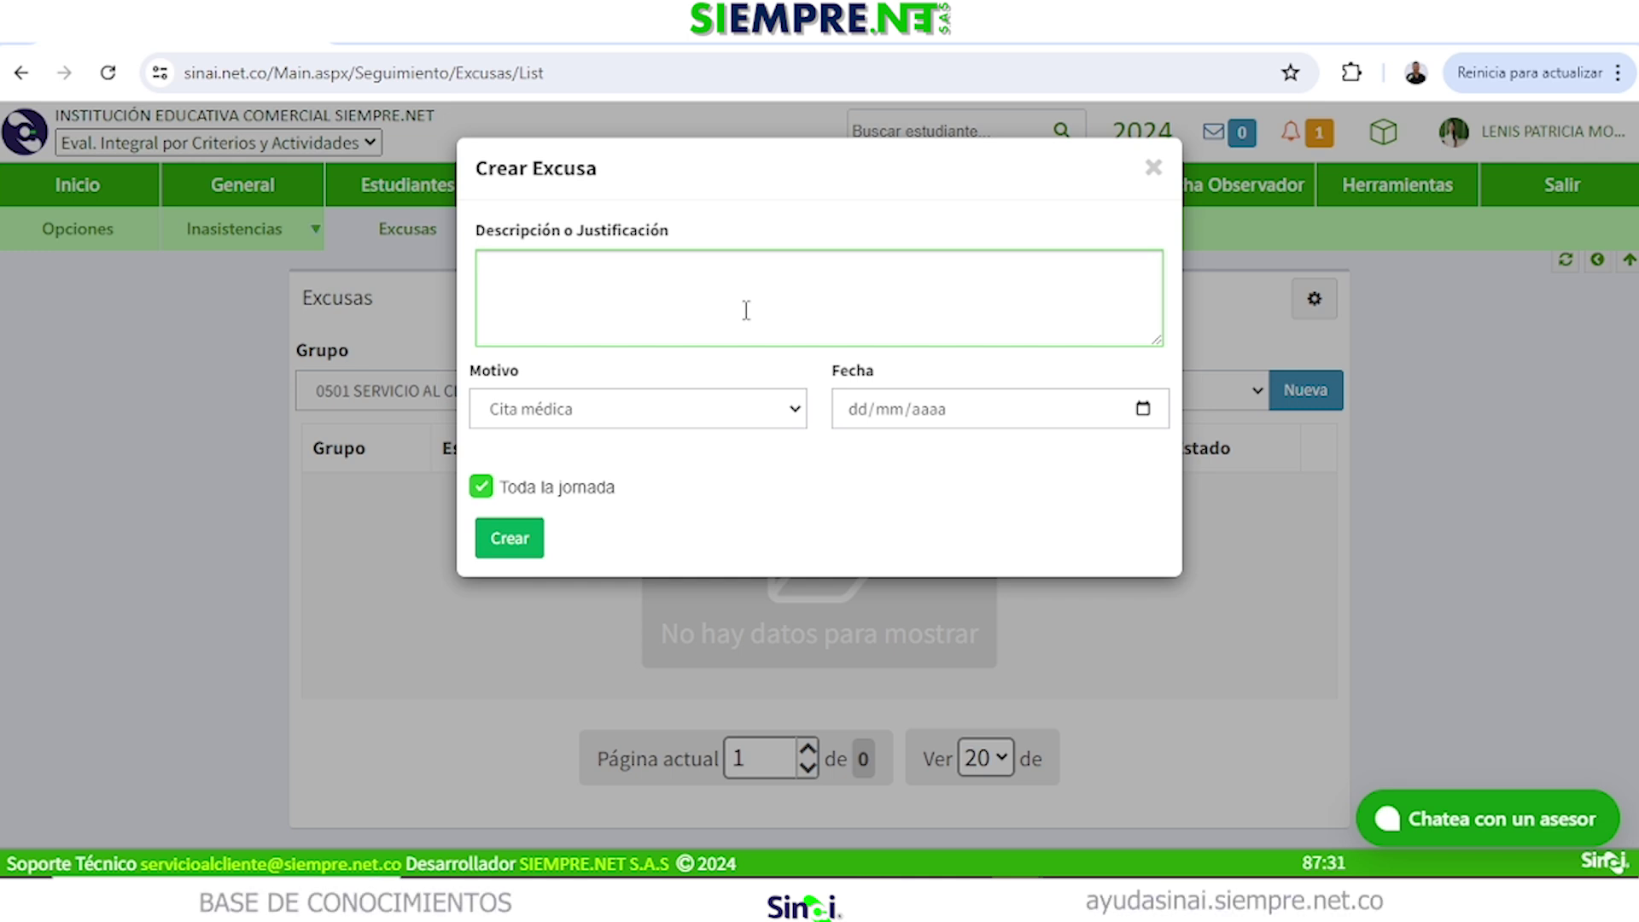
text(Descri)
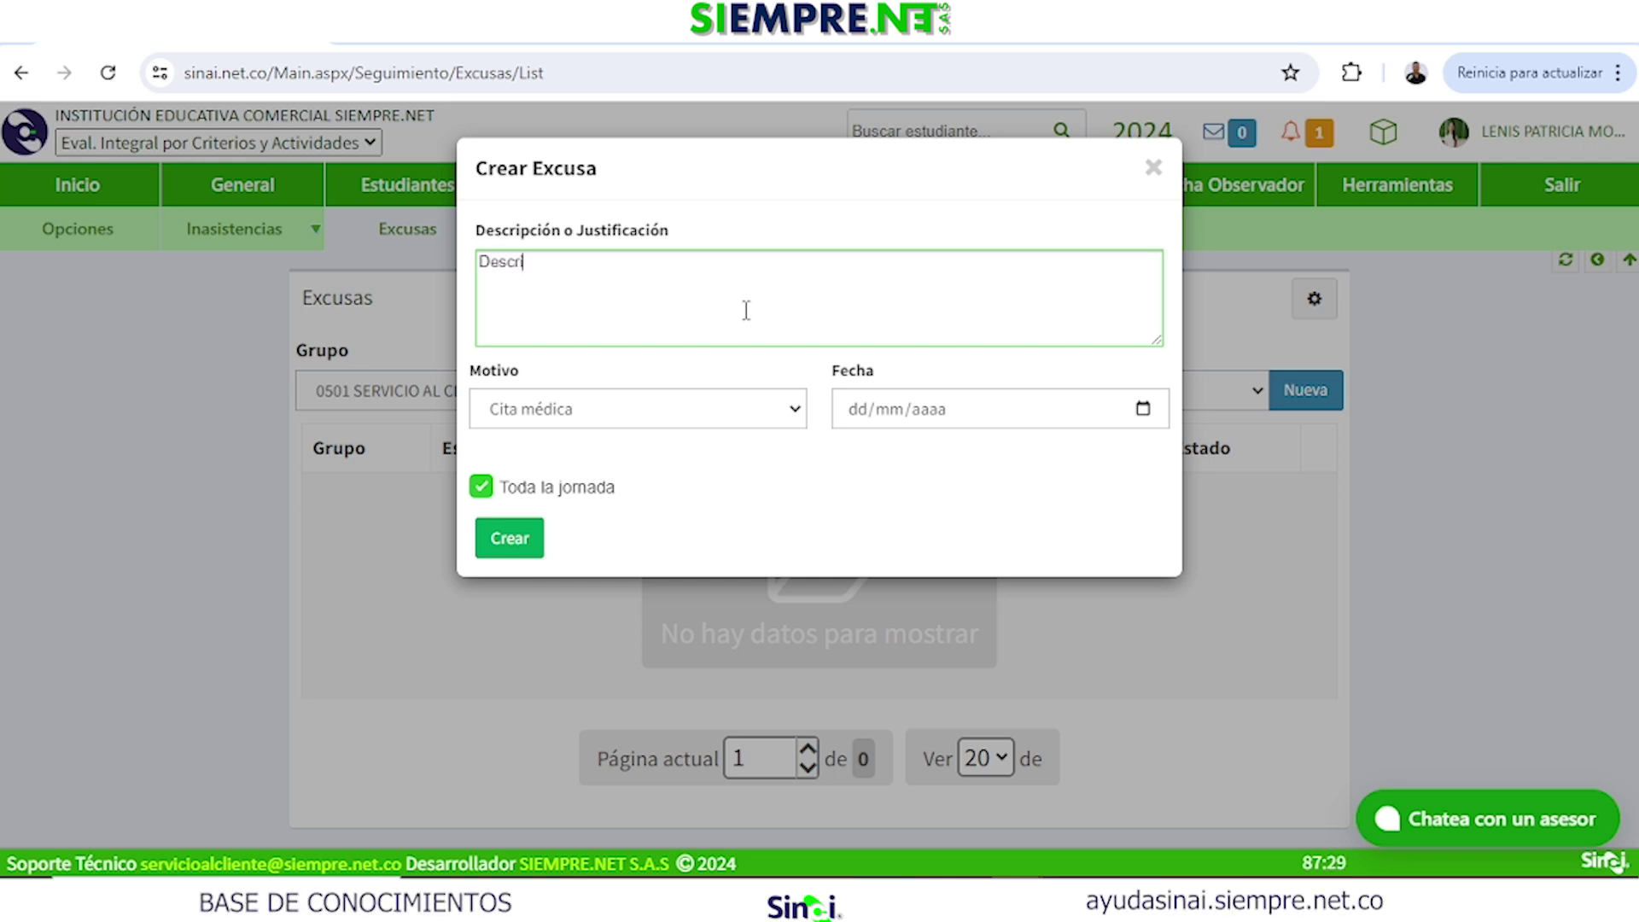
text(pción de la escusa)
text(usa enviada p)
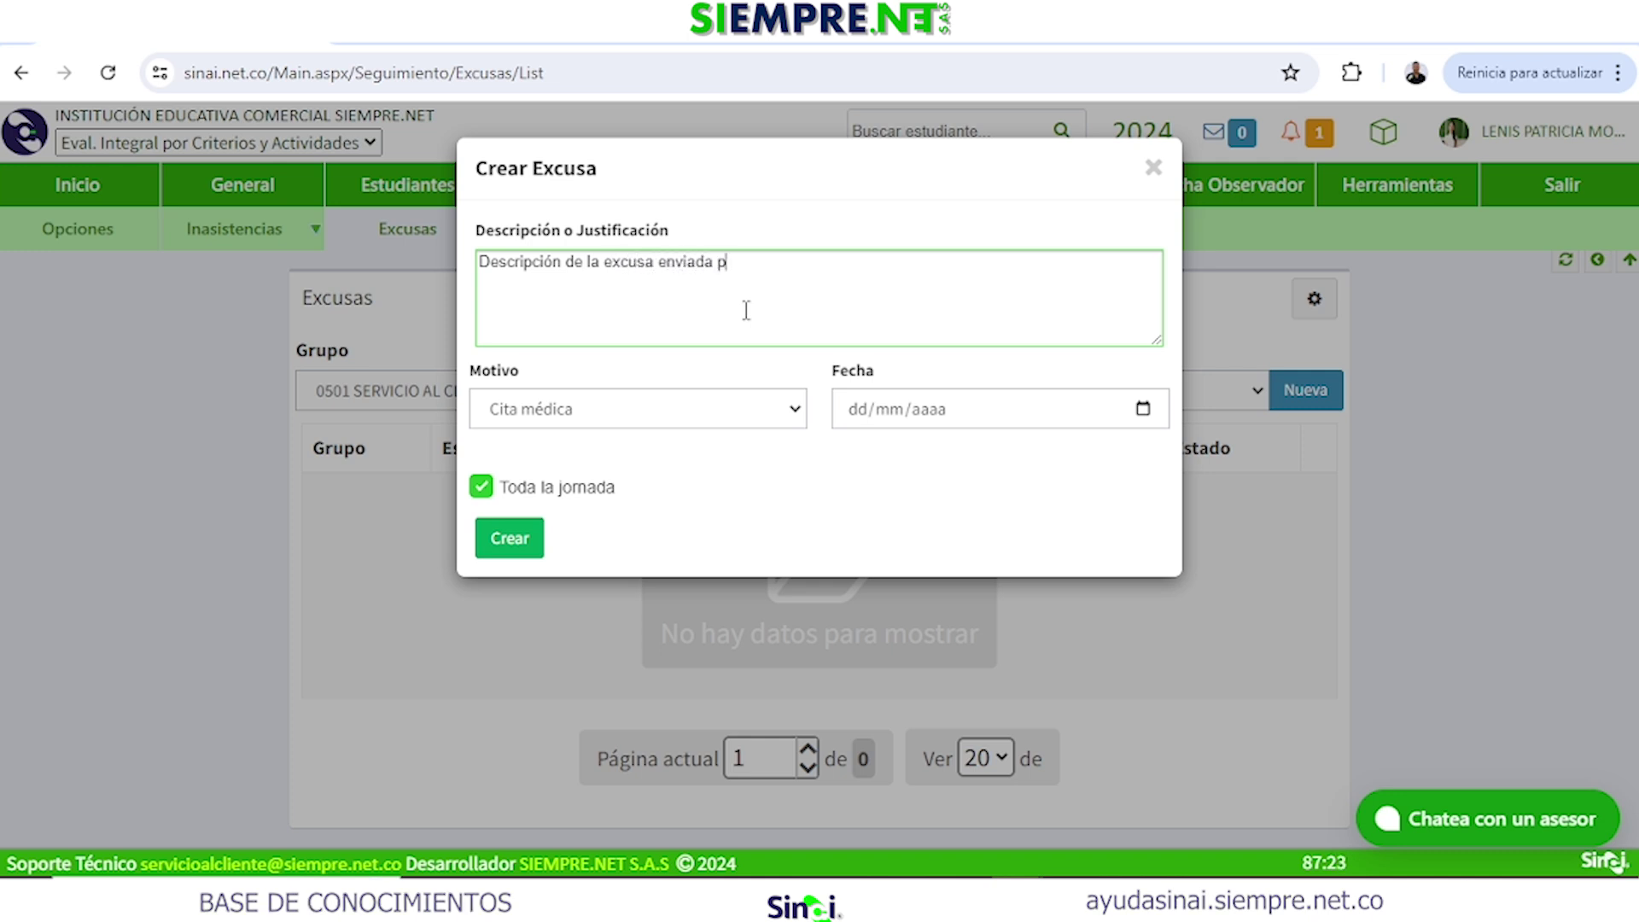
text(or el estudiamy)
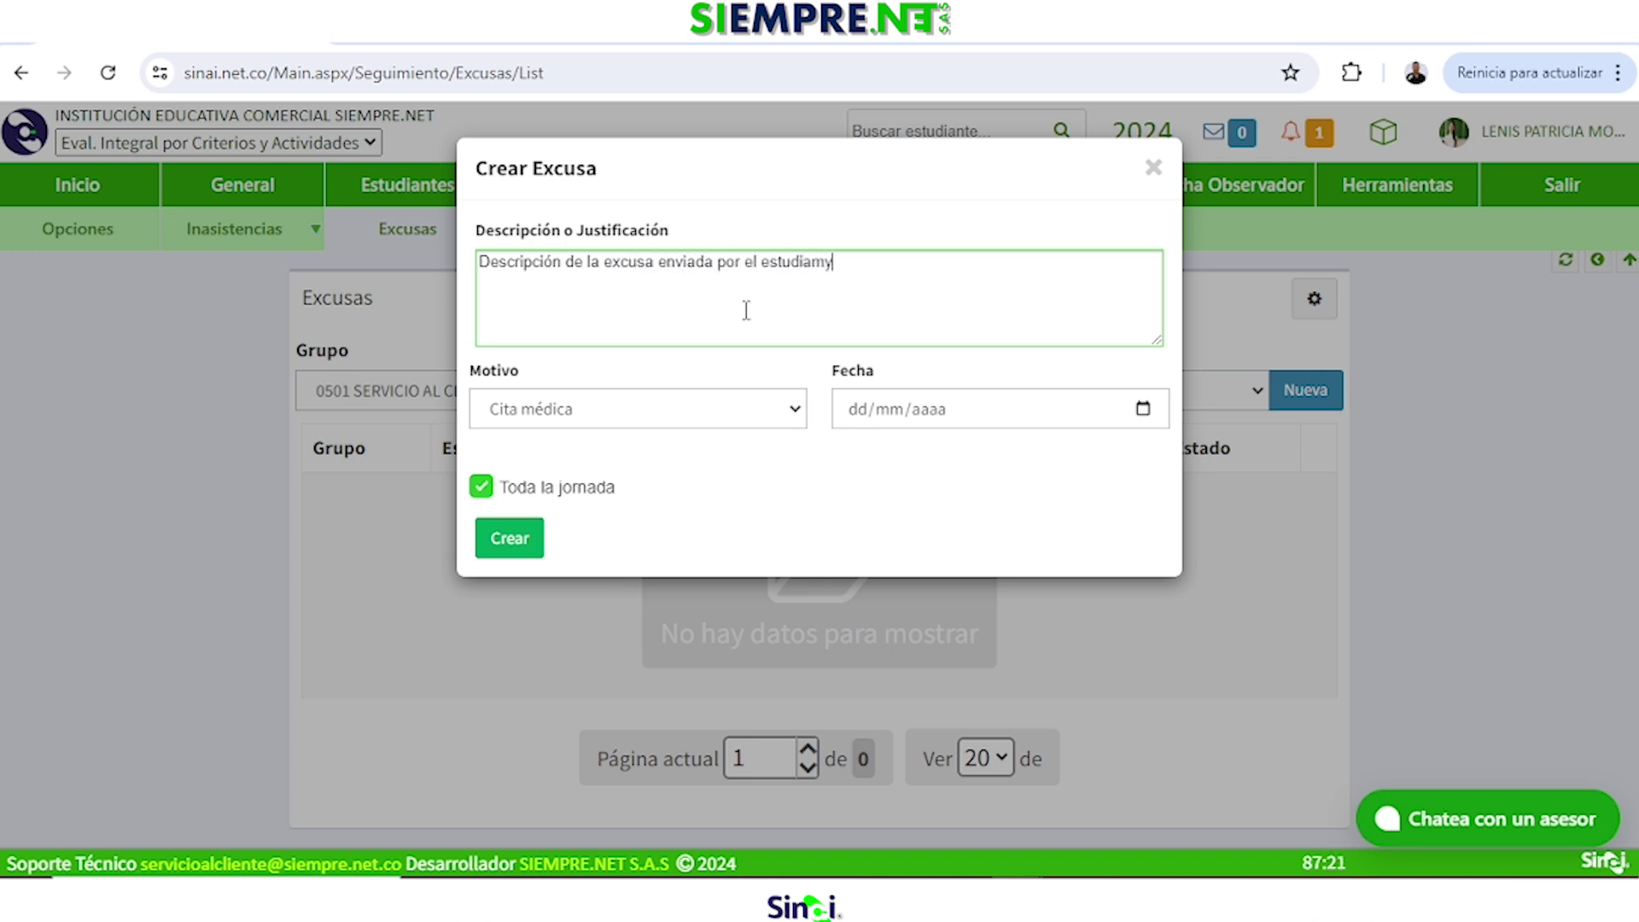
key(BackSpace)
key(BackSpace)
text(nte....)
Choose Cita médica as the excuse's reason and set its date to 18/07/2024.
click(791, 418)
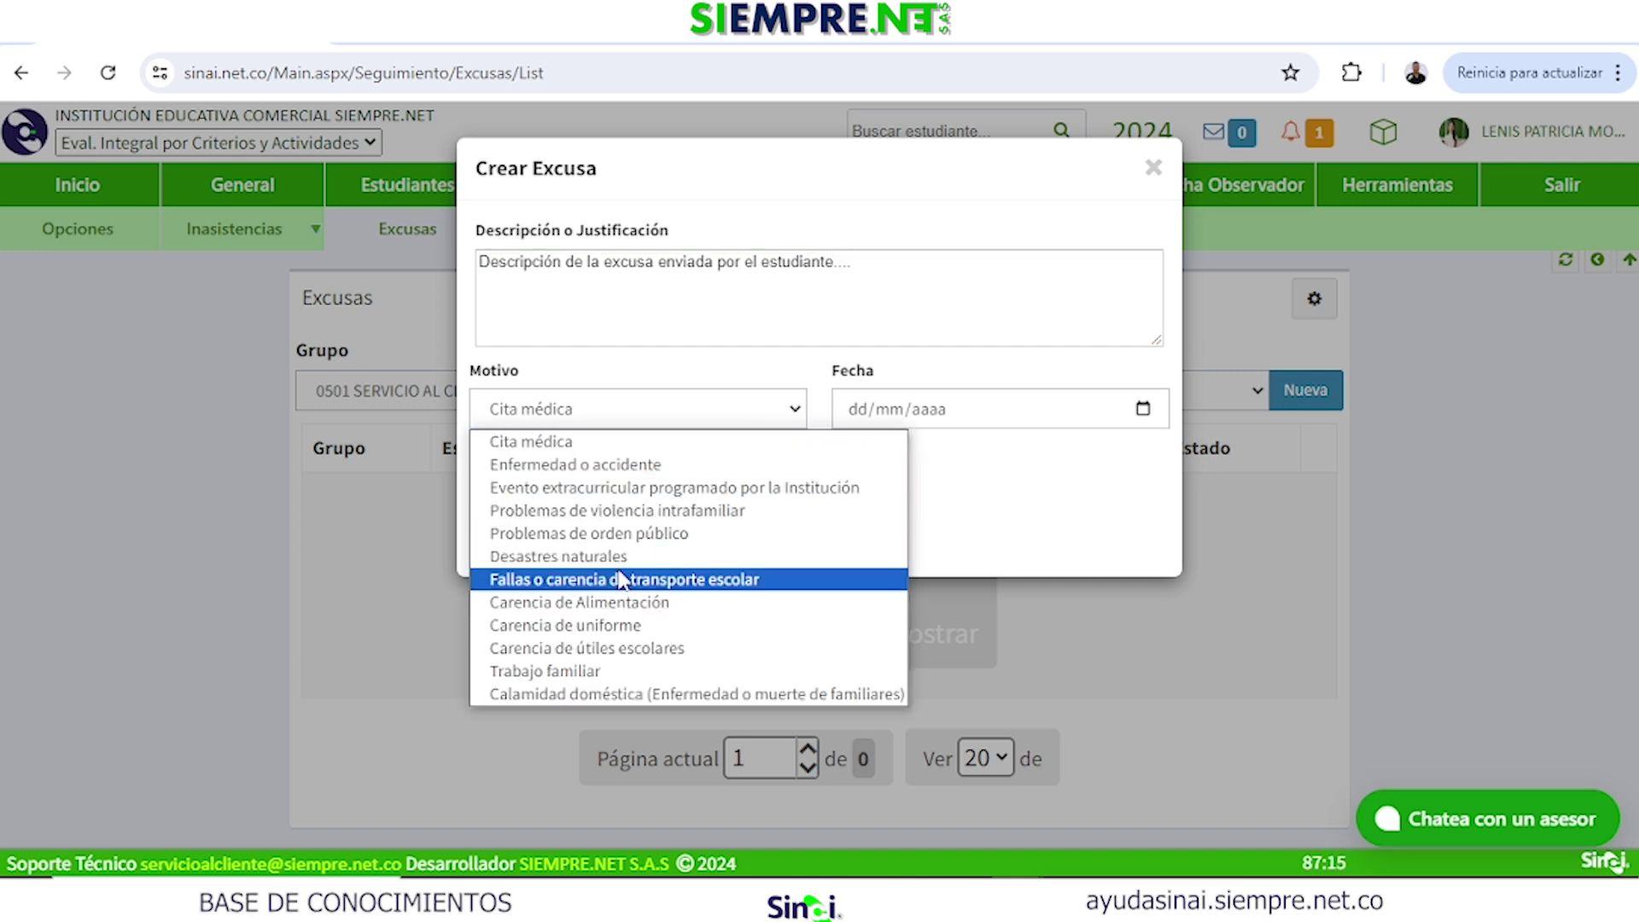
click(565, 442)
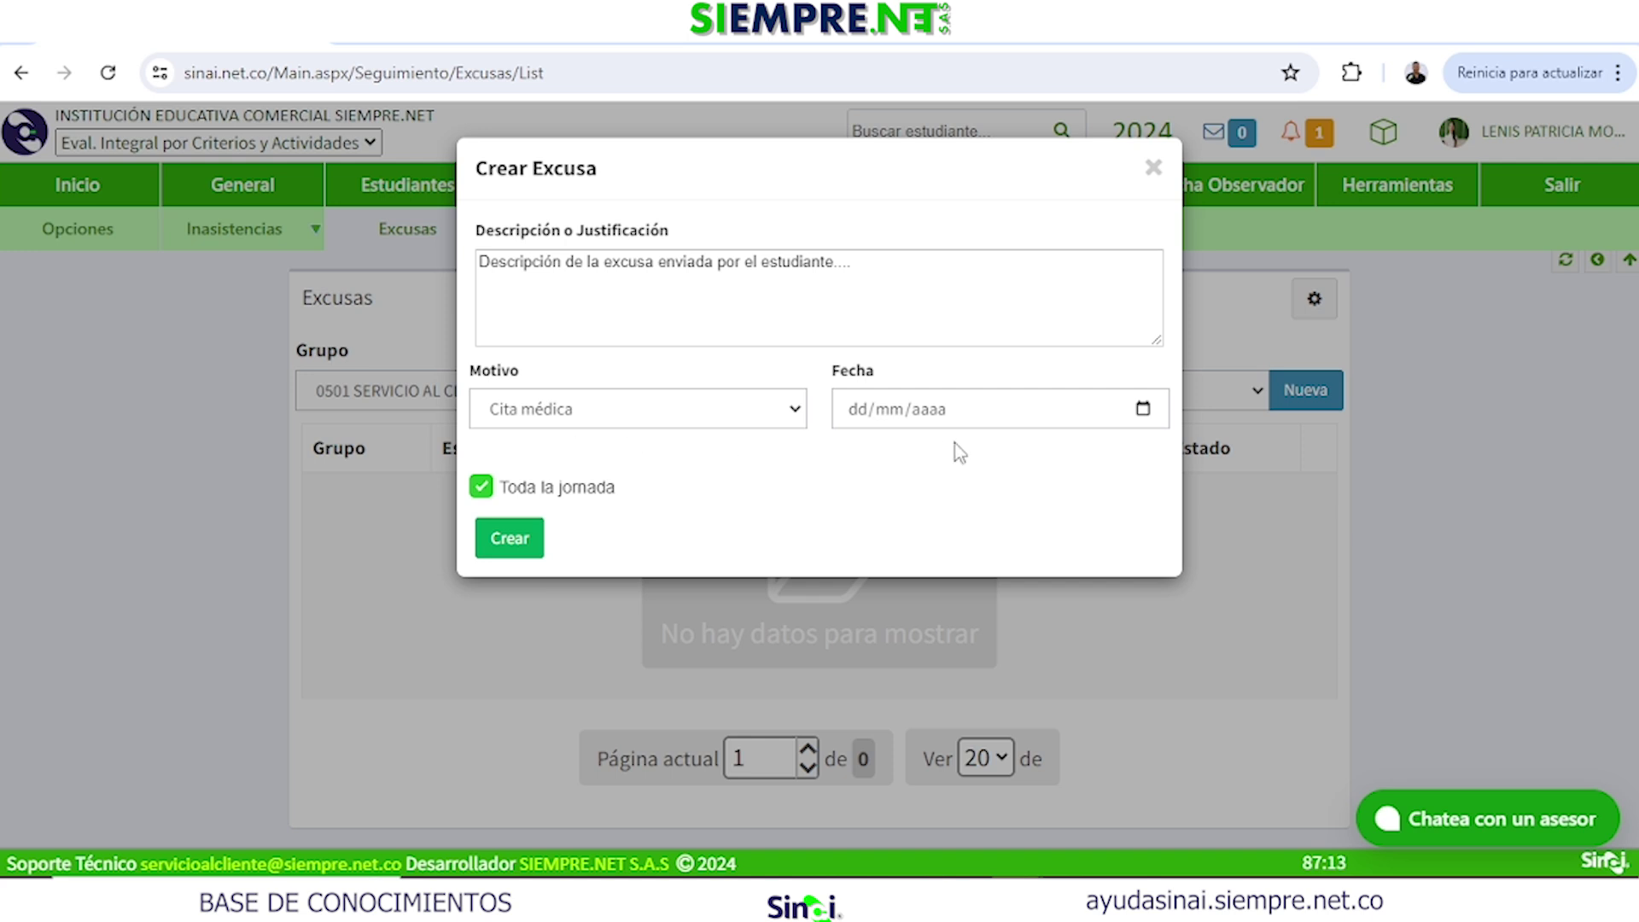
click(1142, 411)
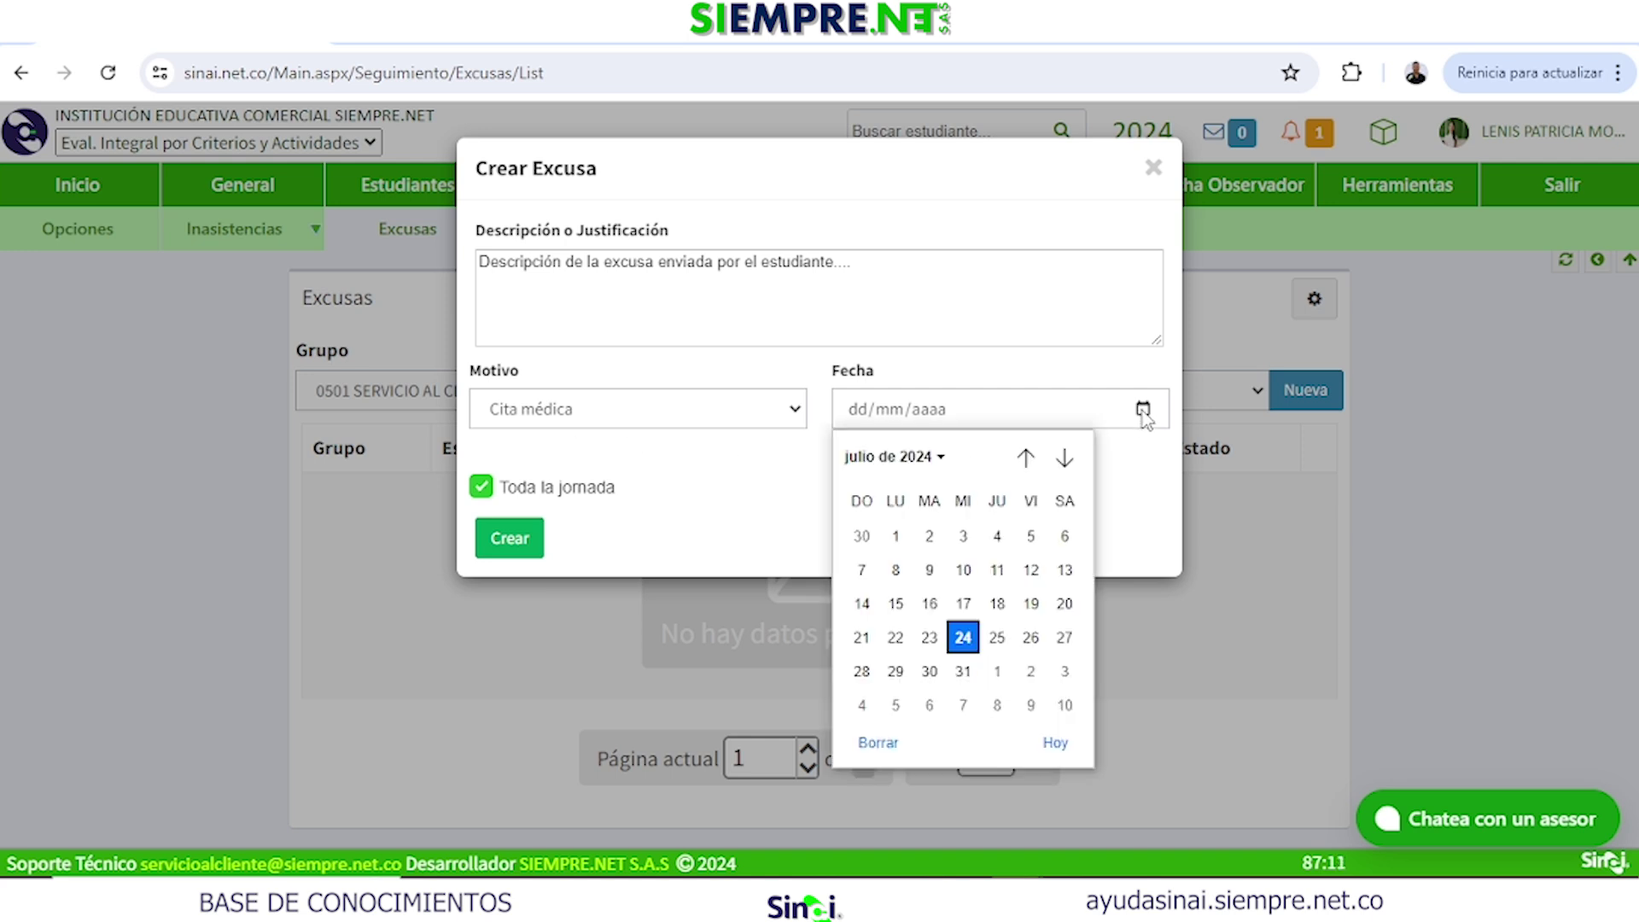
click(996, 603)
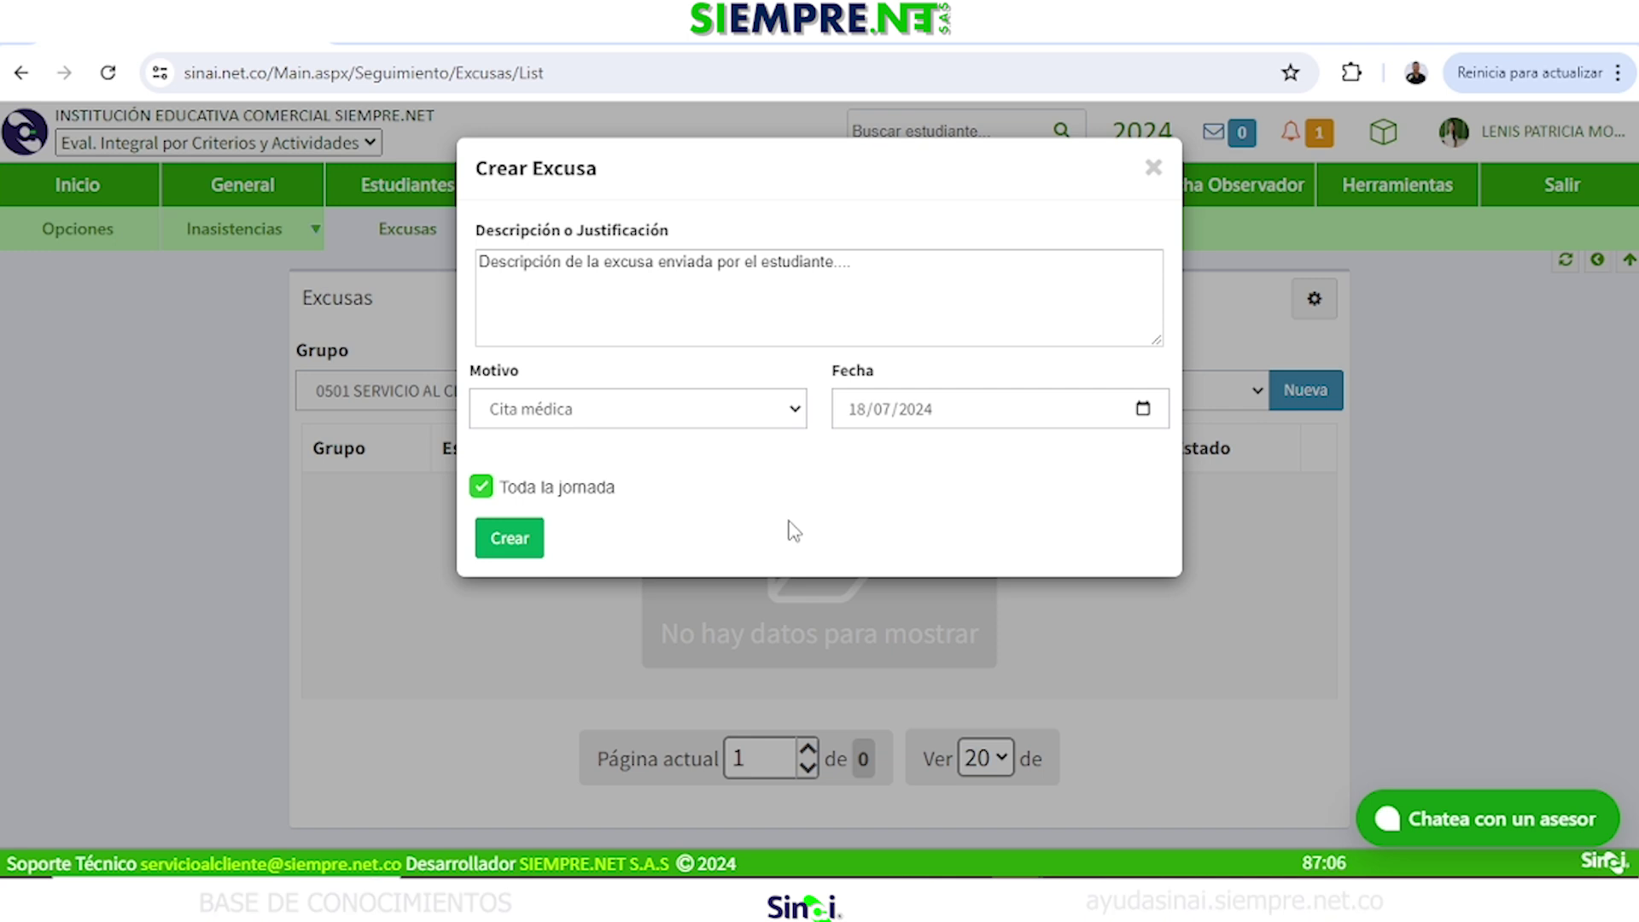
Try limiting the excuse to 1a Hora through 3a Hora, and restore the full-day option.
click(480, 488)
click(821, 504)
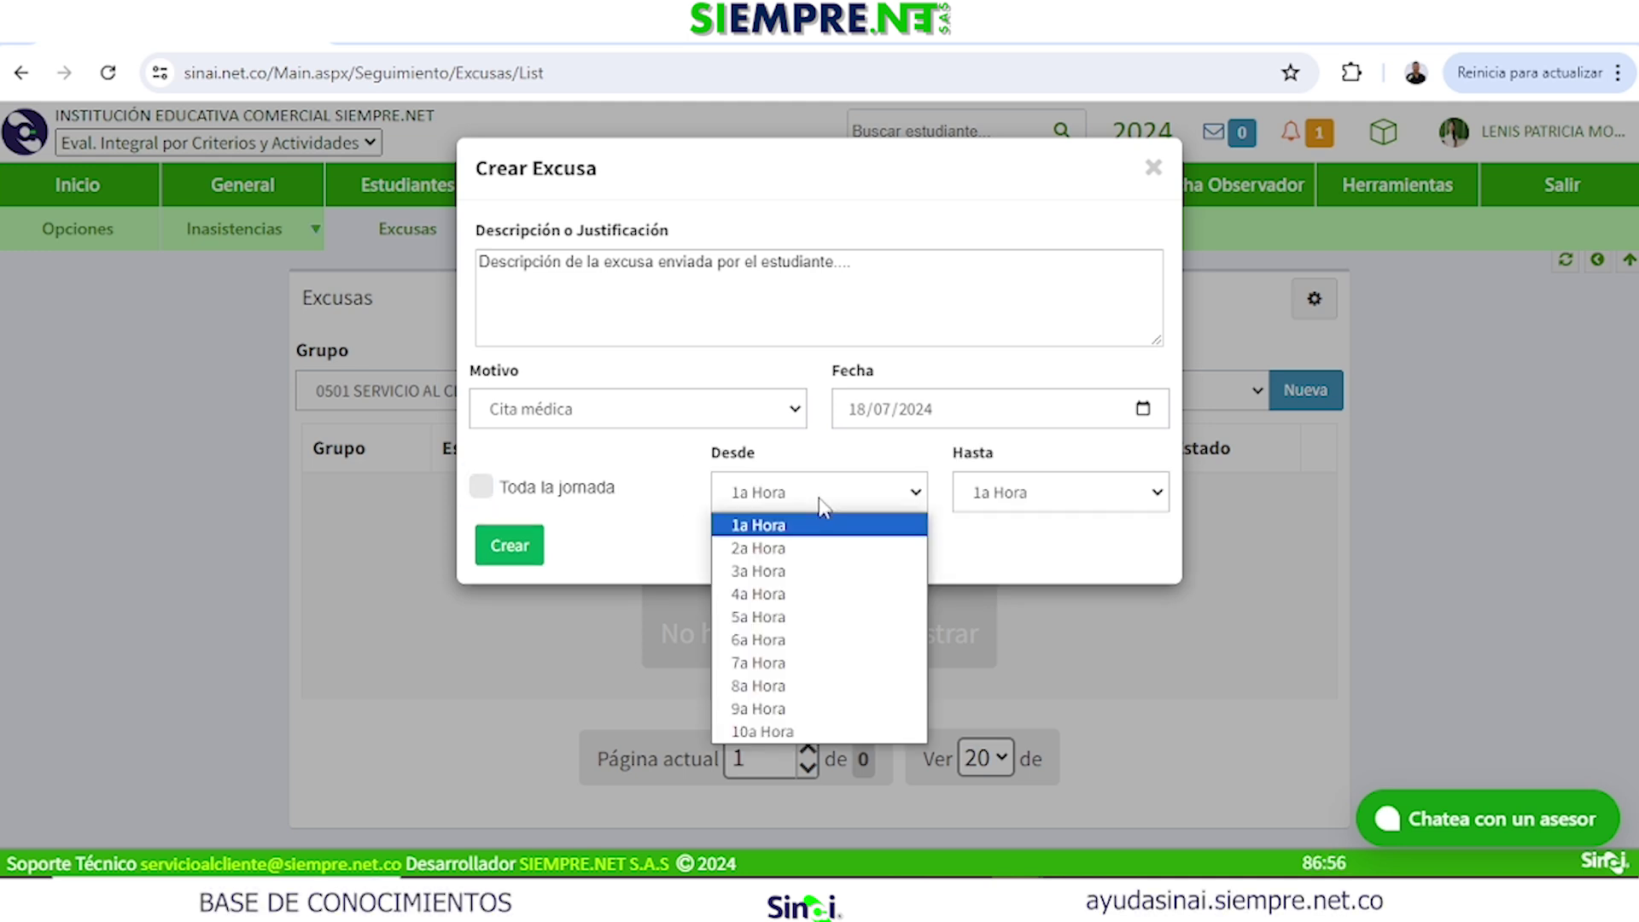
click(797, 527)
click(1102, 504)
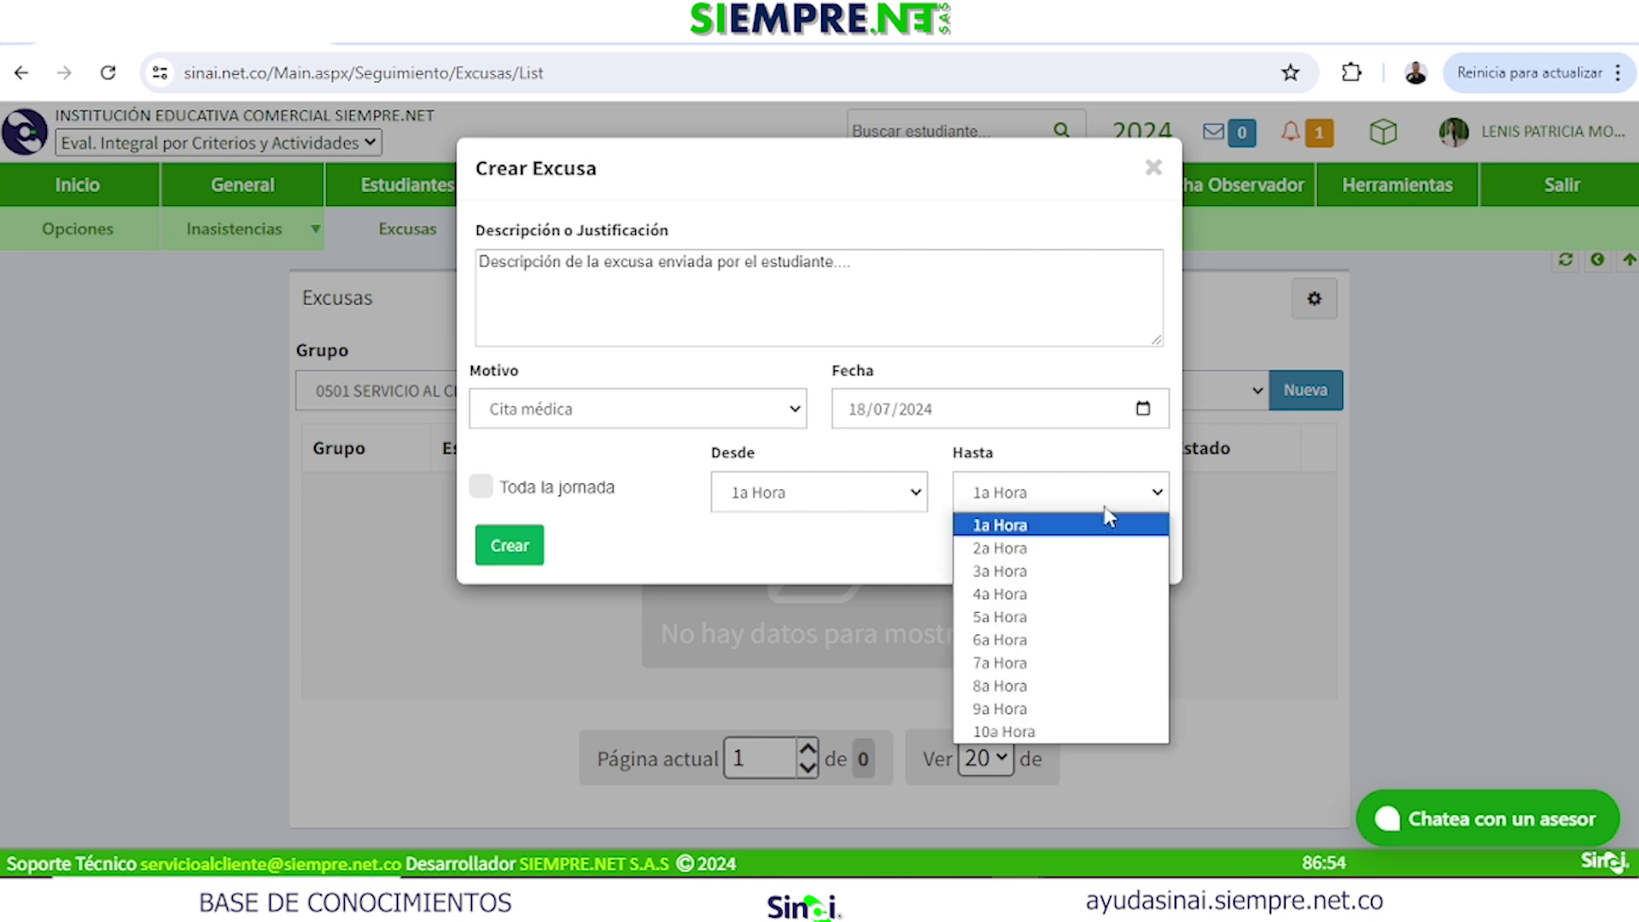
click(1083, 571)
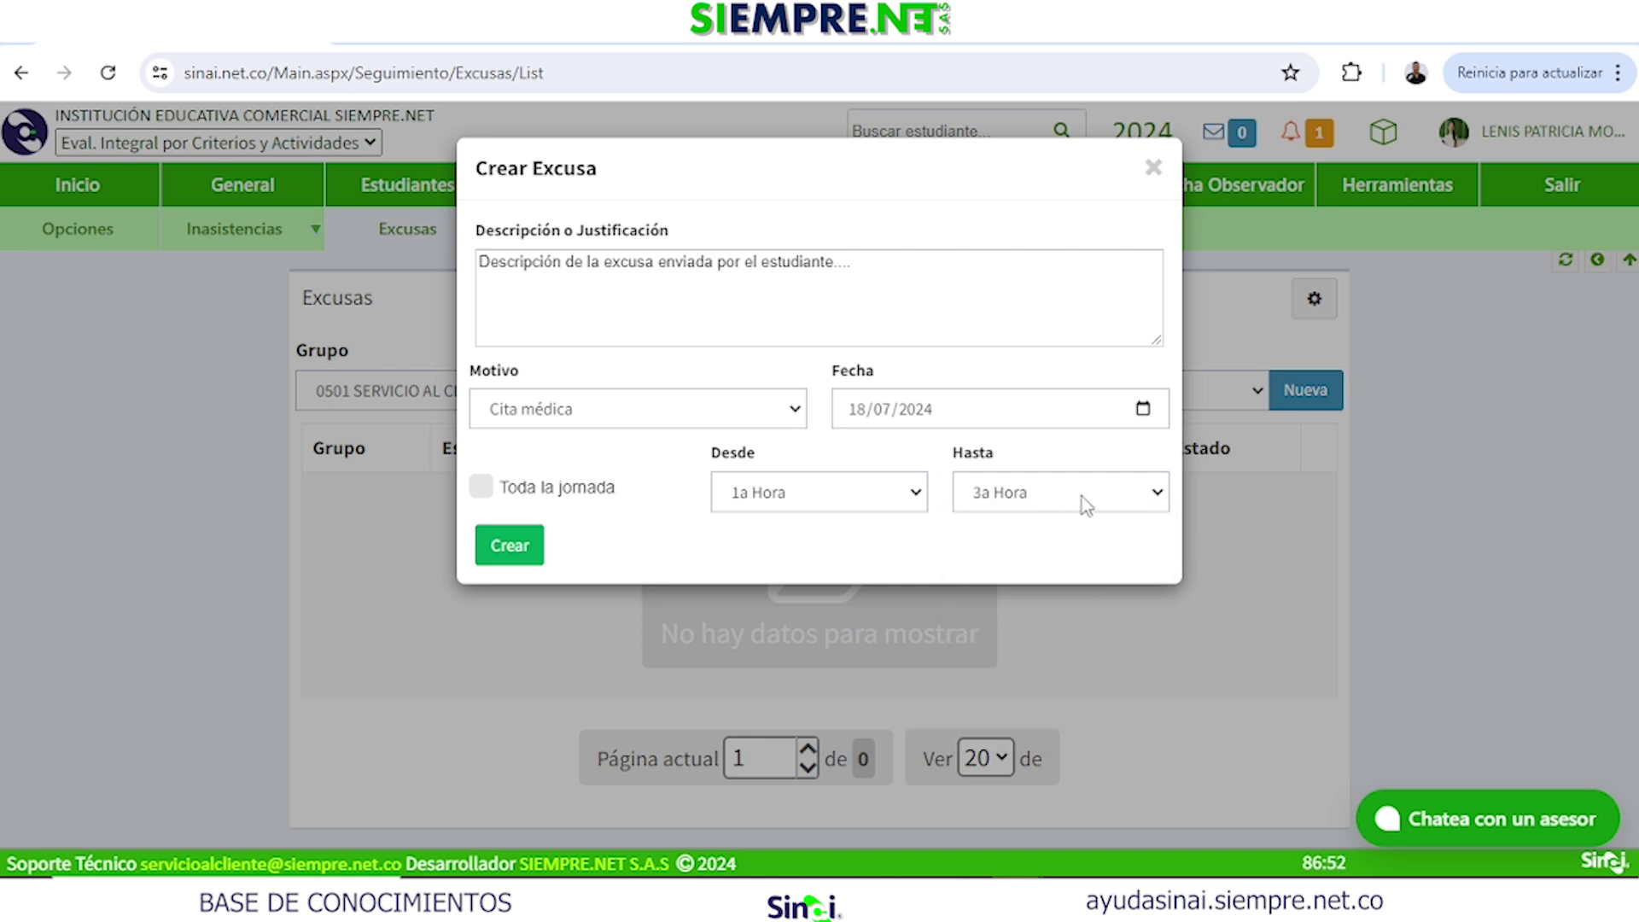
click(480, 488)
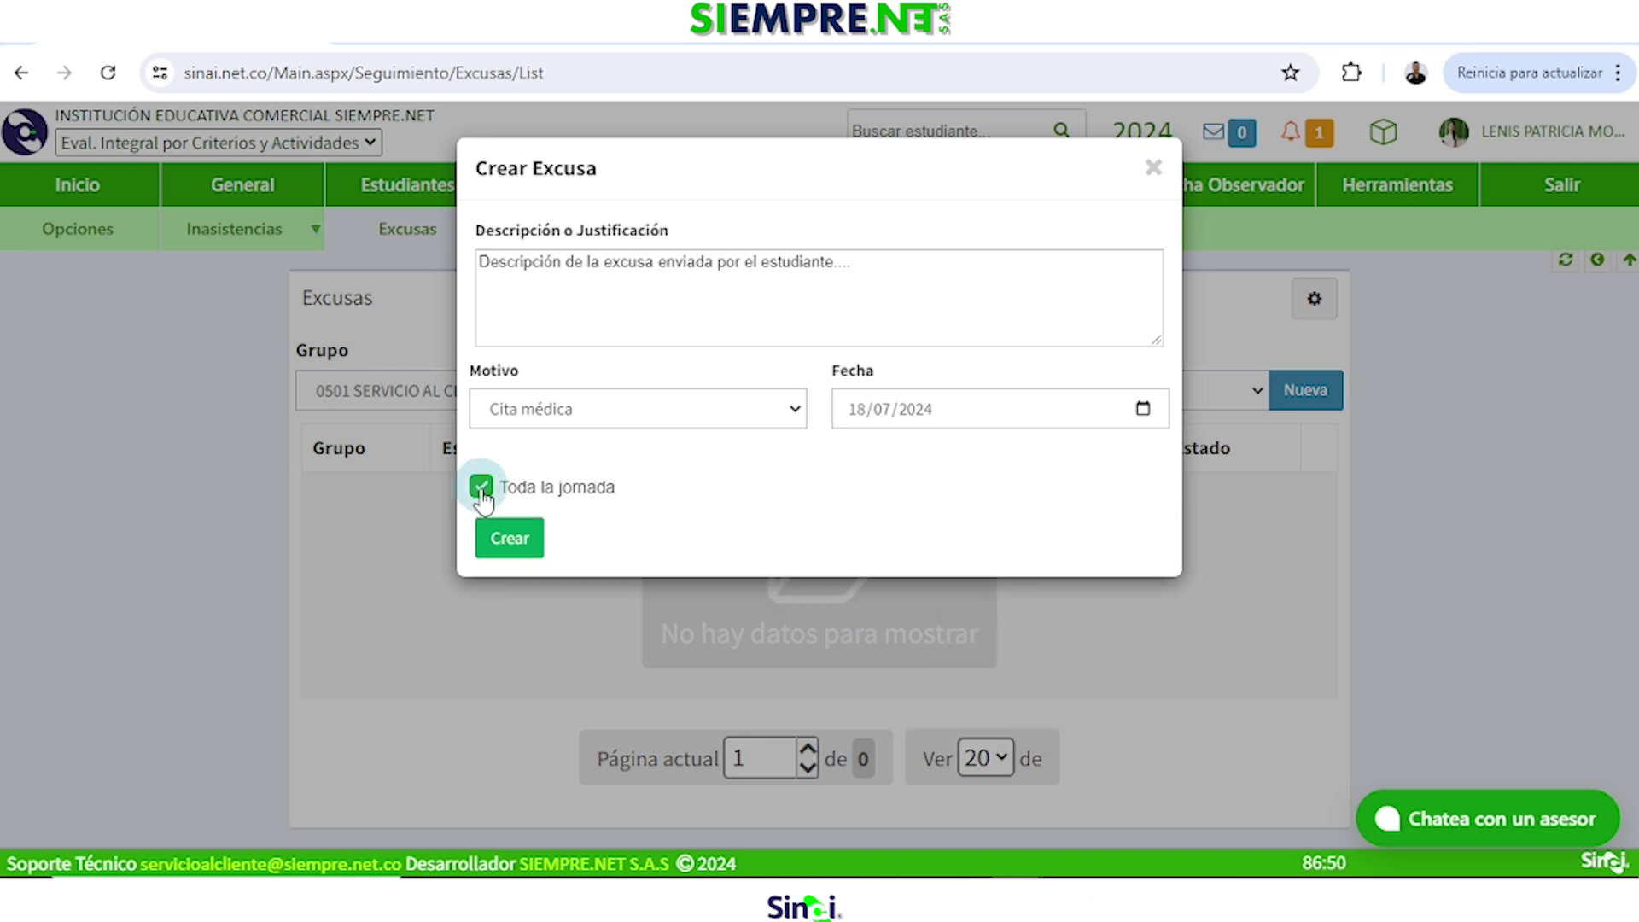
Create the excuse and continue to its detail page.
click(516, 554)
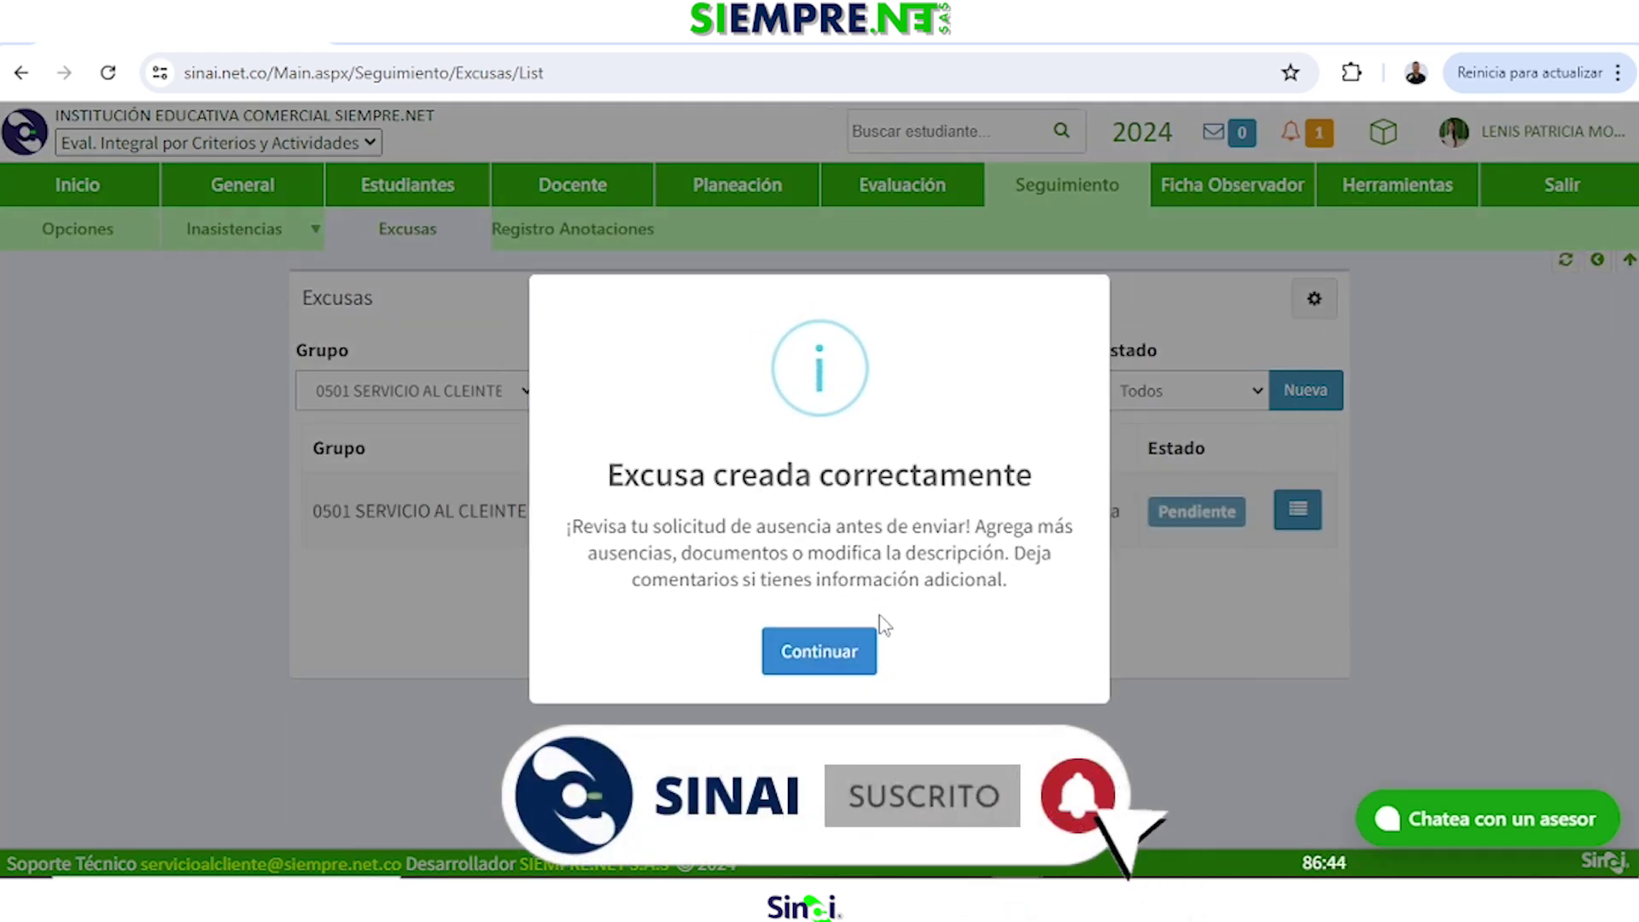
click(844, 657)
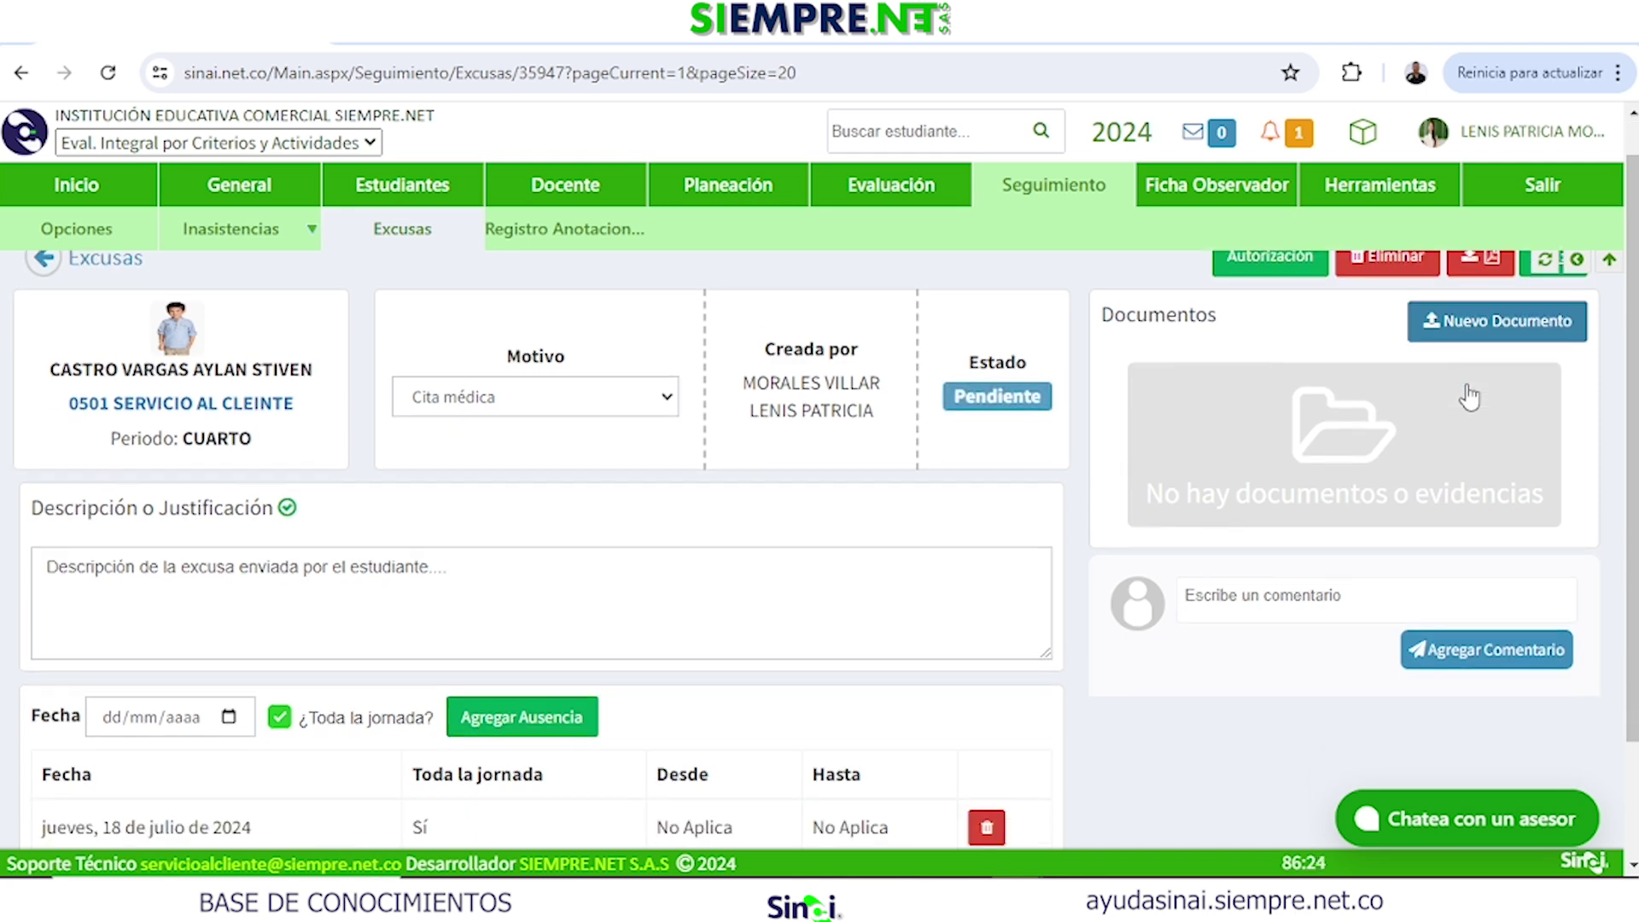
Add a second absence to the excuse for 19/07/2024, limited to 1a Hora through 2a Hora instead of the full day.
scroll(796, 651, down, 2)
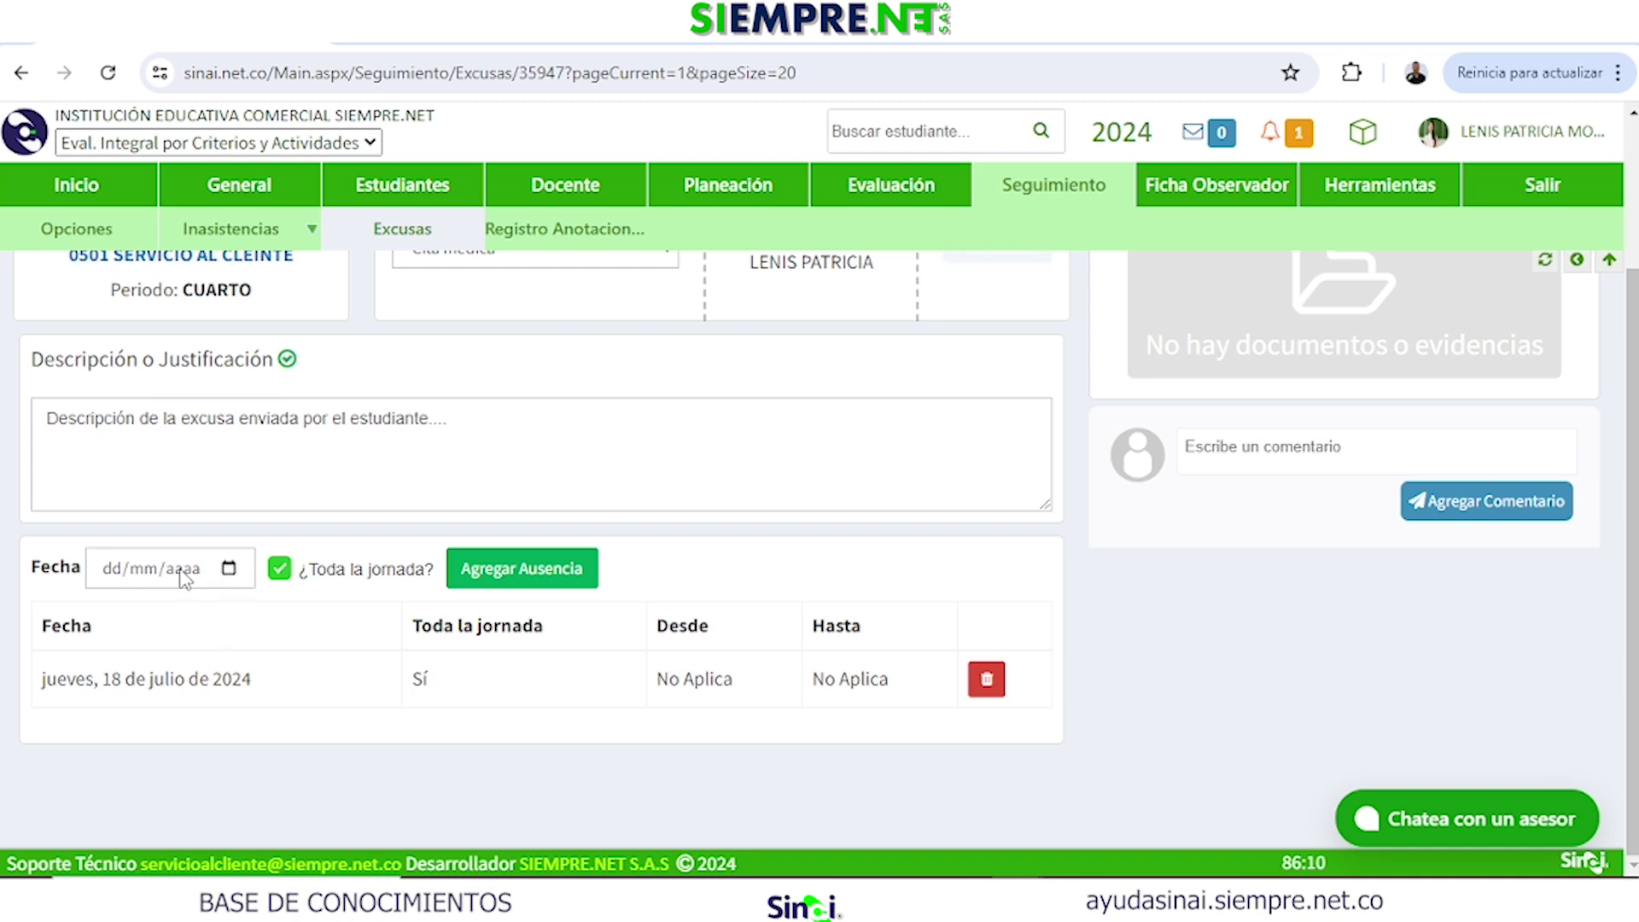
click(229, 568)
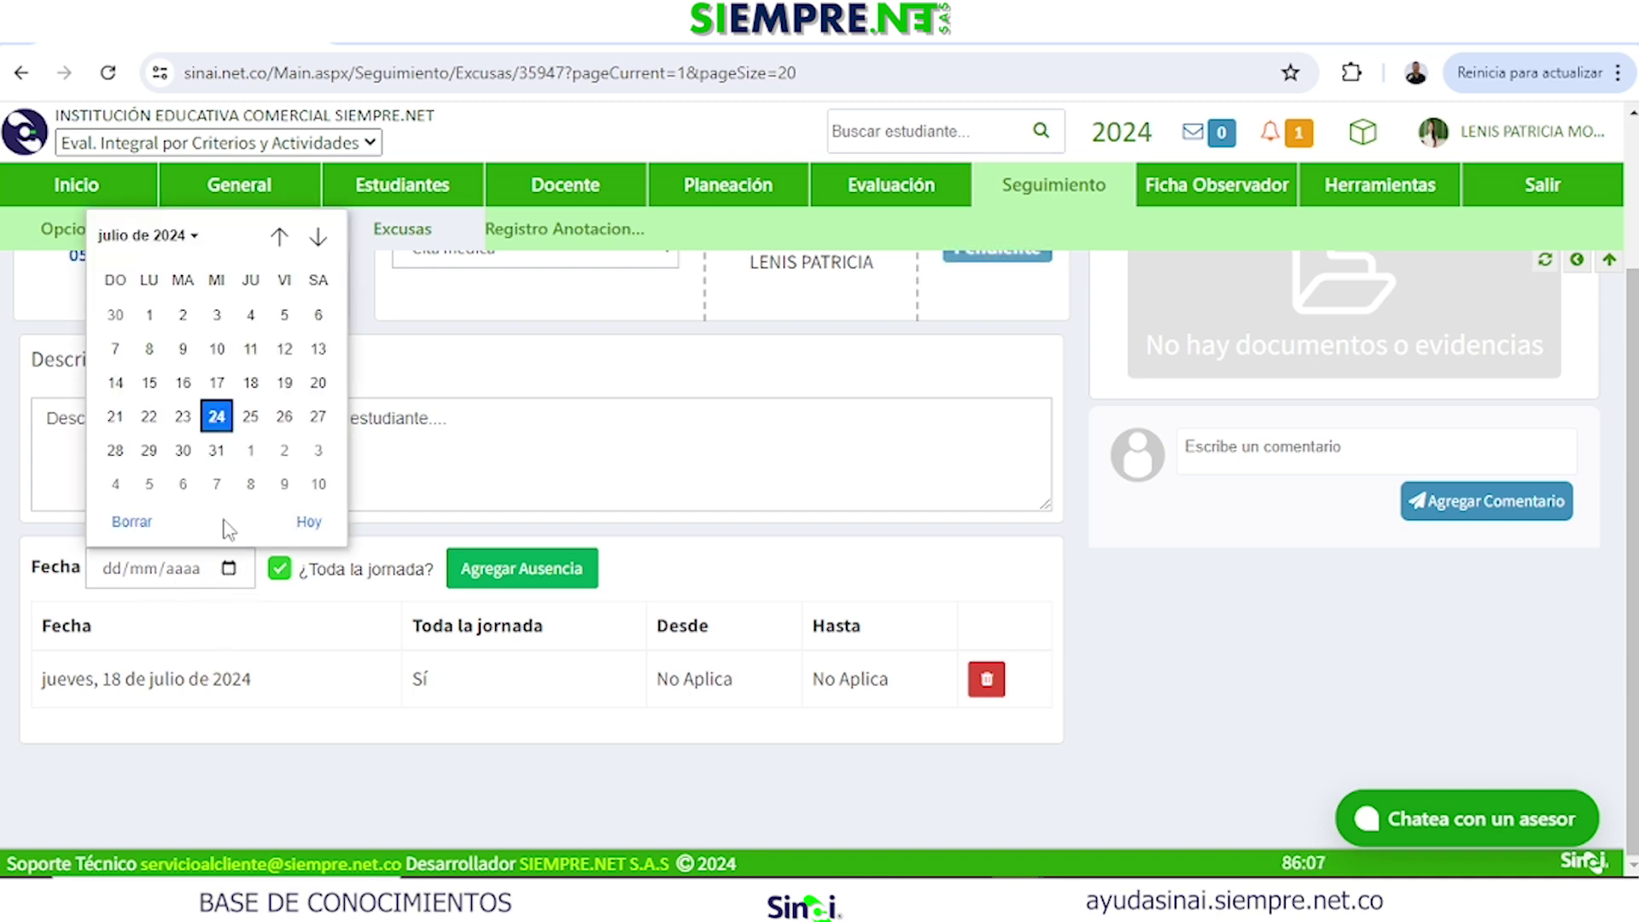
click(290, 386)
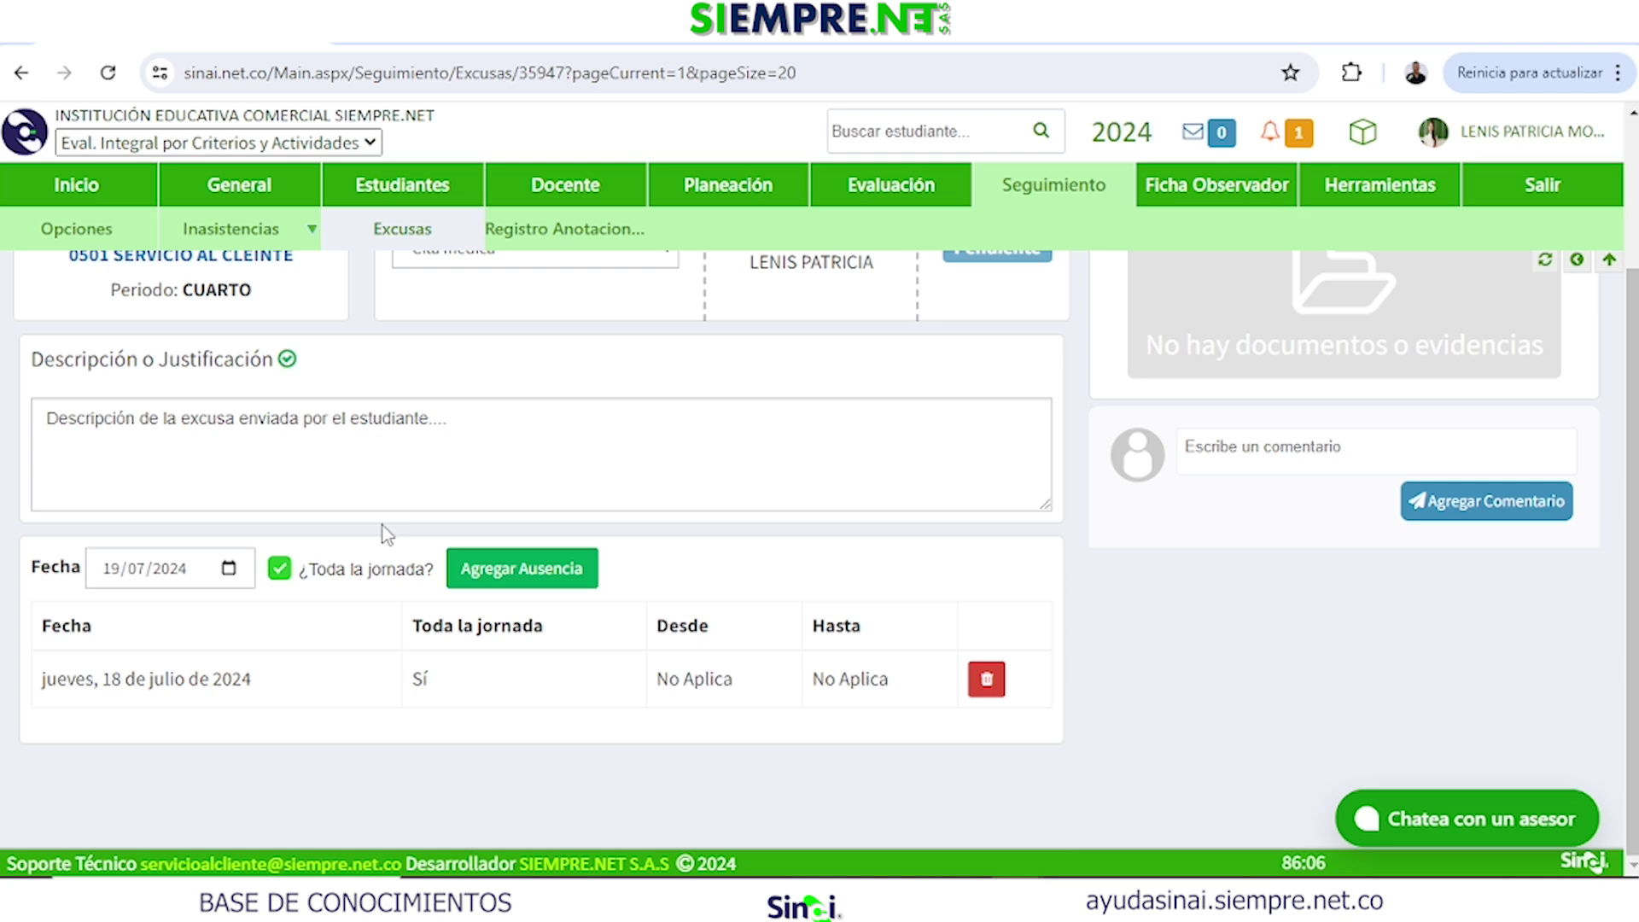
click(280, 572)
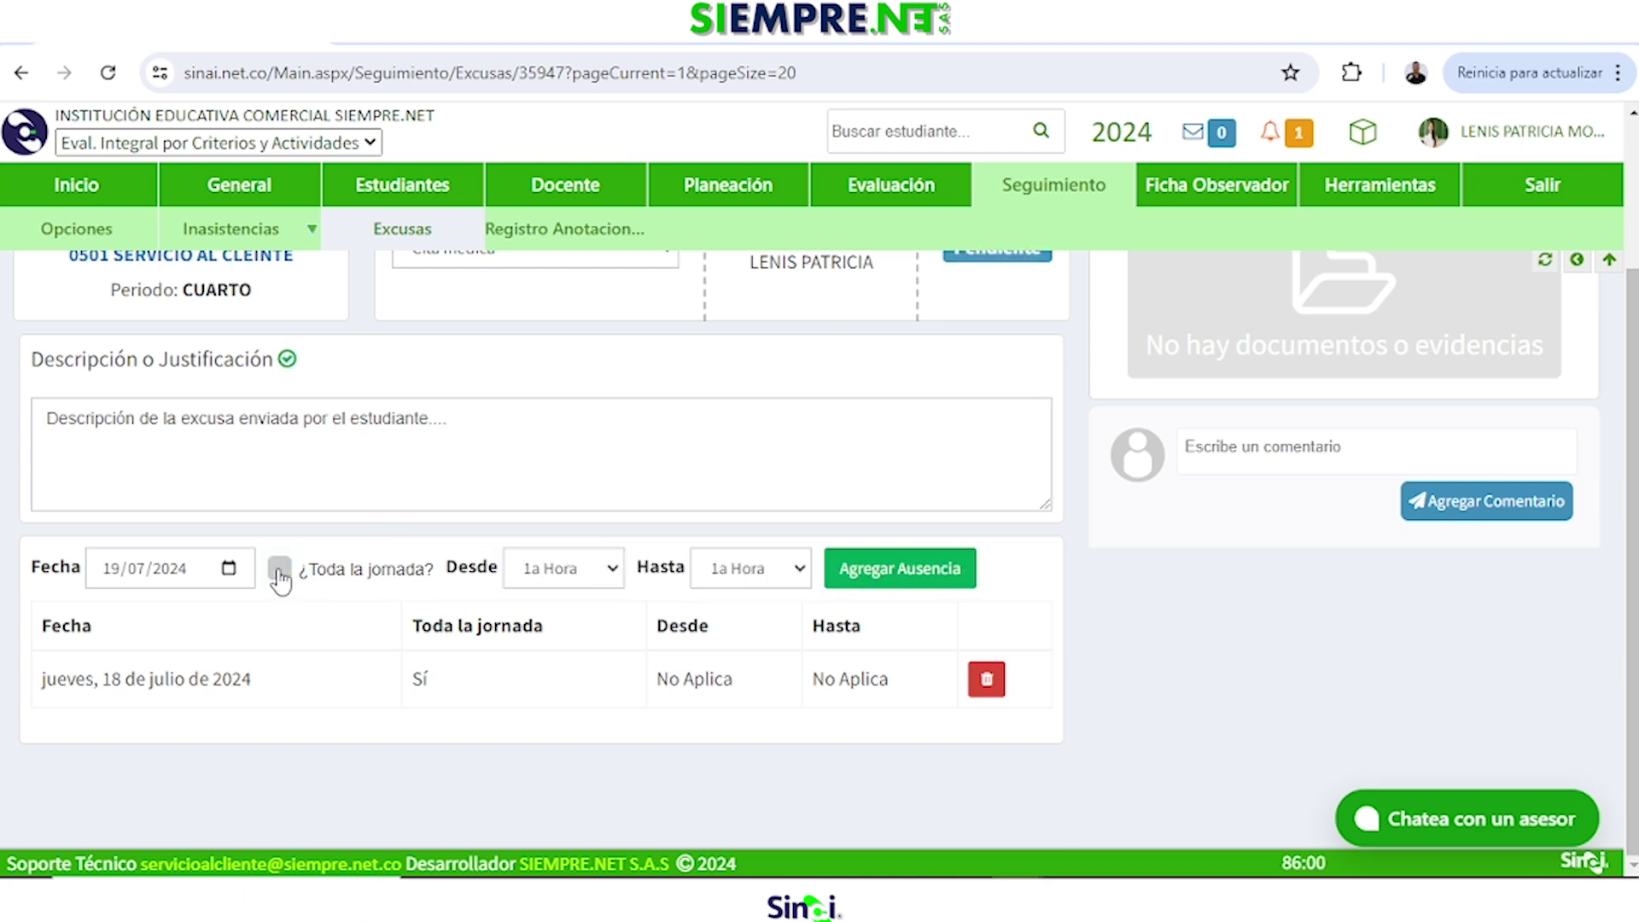
click(600, 583)
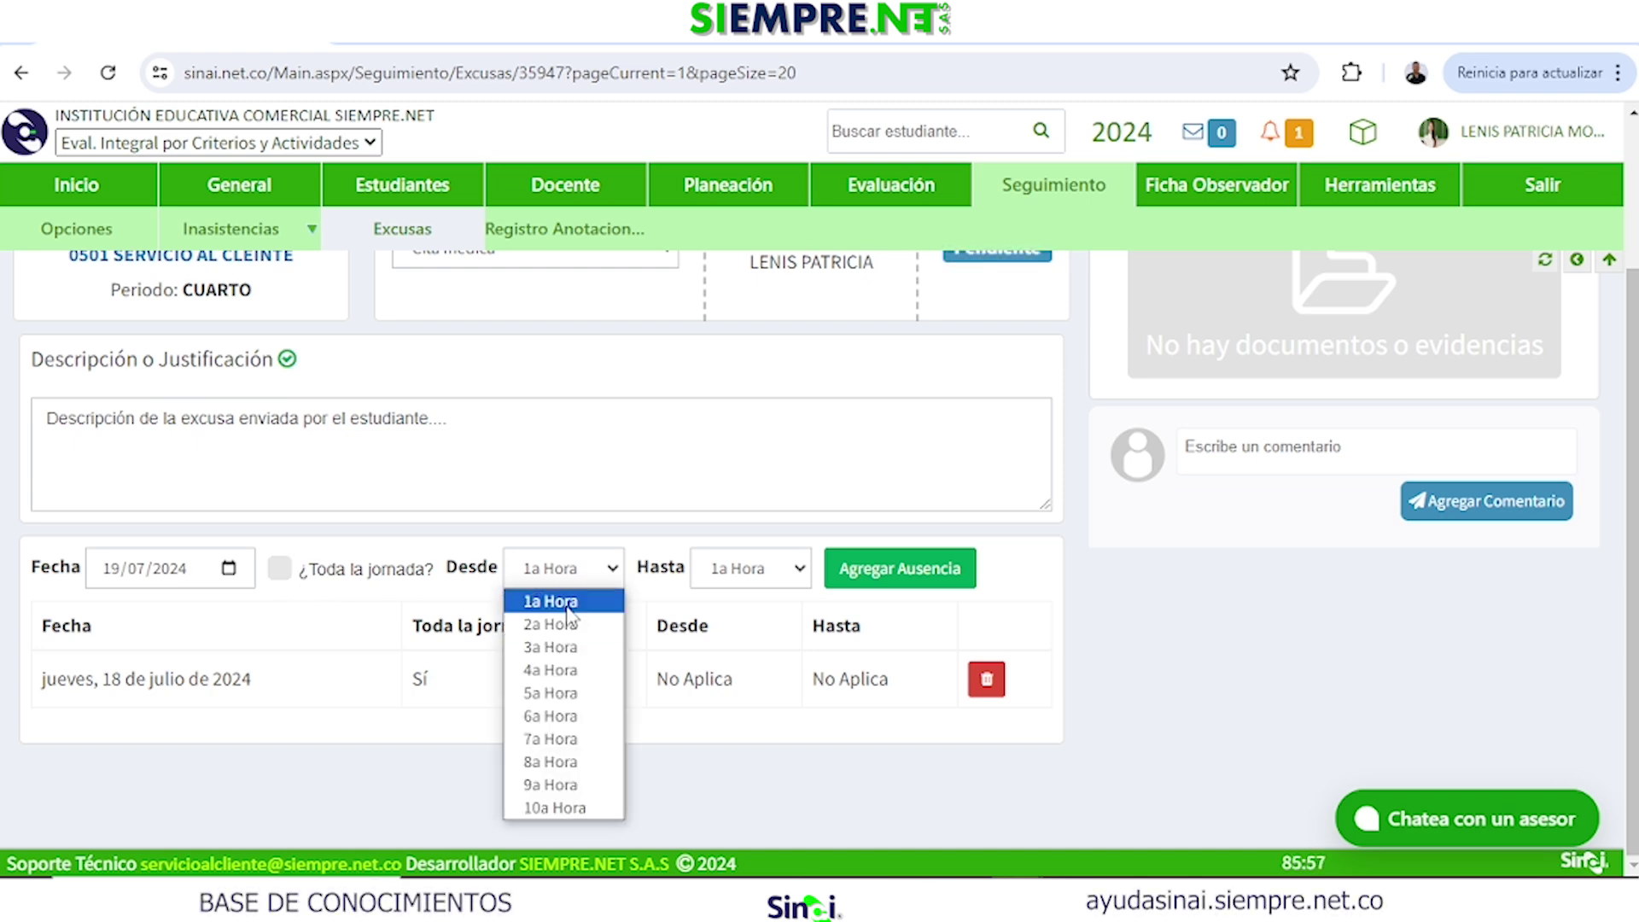
click(698, 595)
click(723, 582)
click(739, 624)
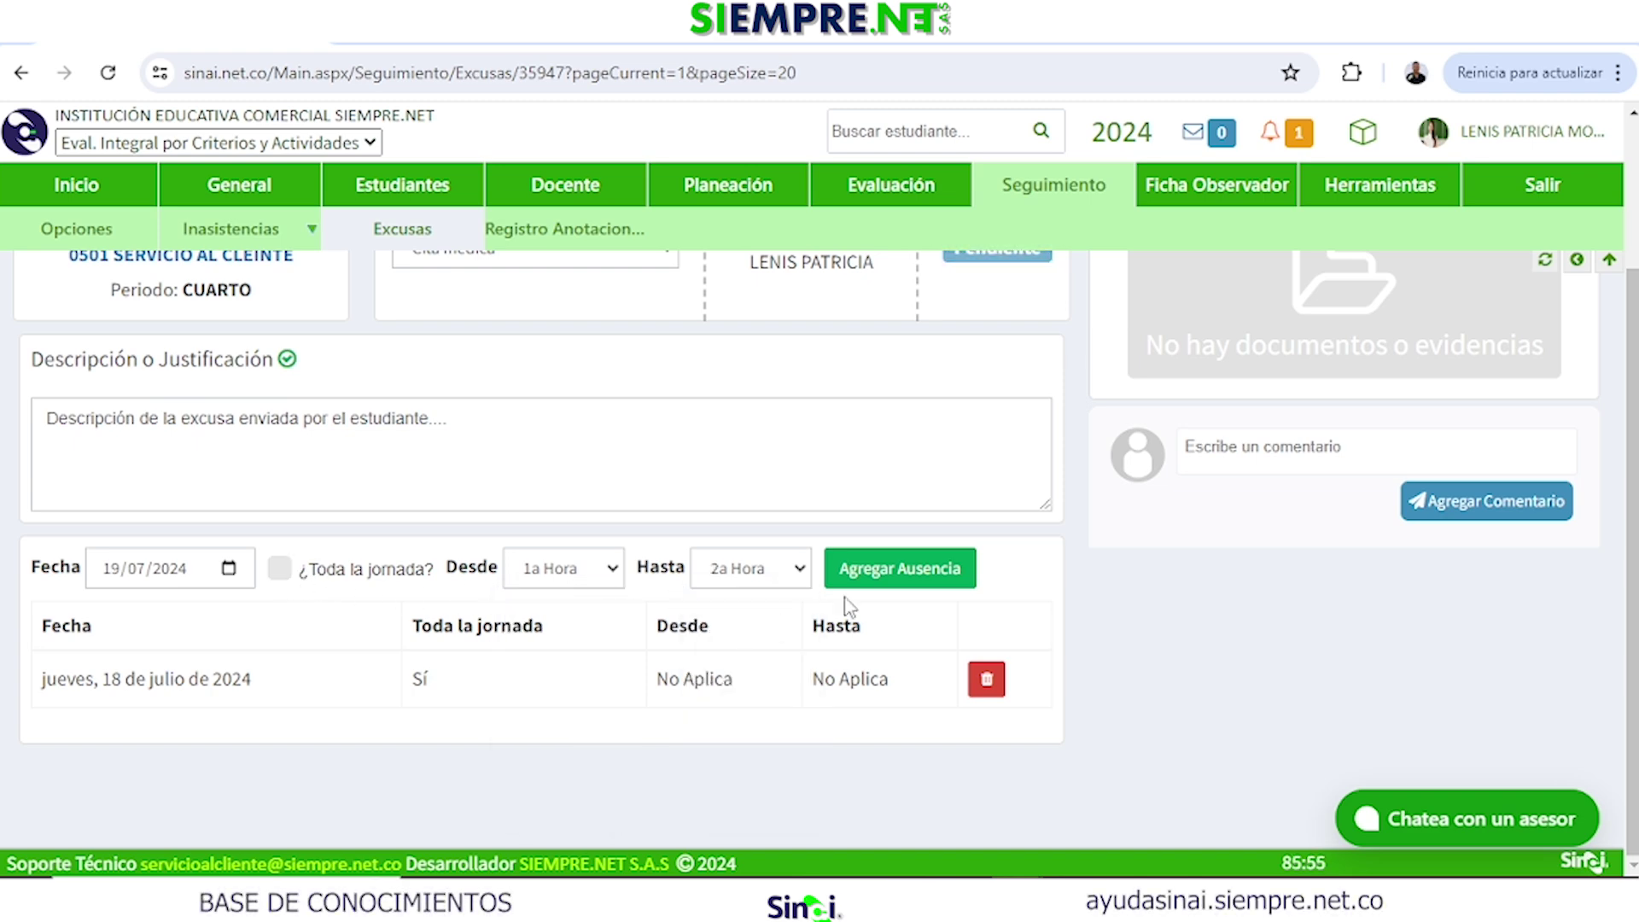
click(896, 574)
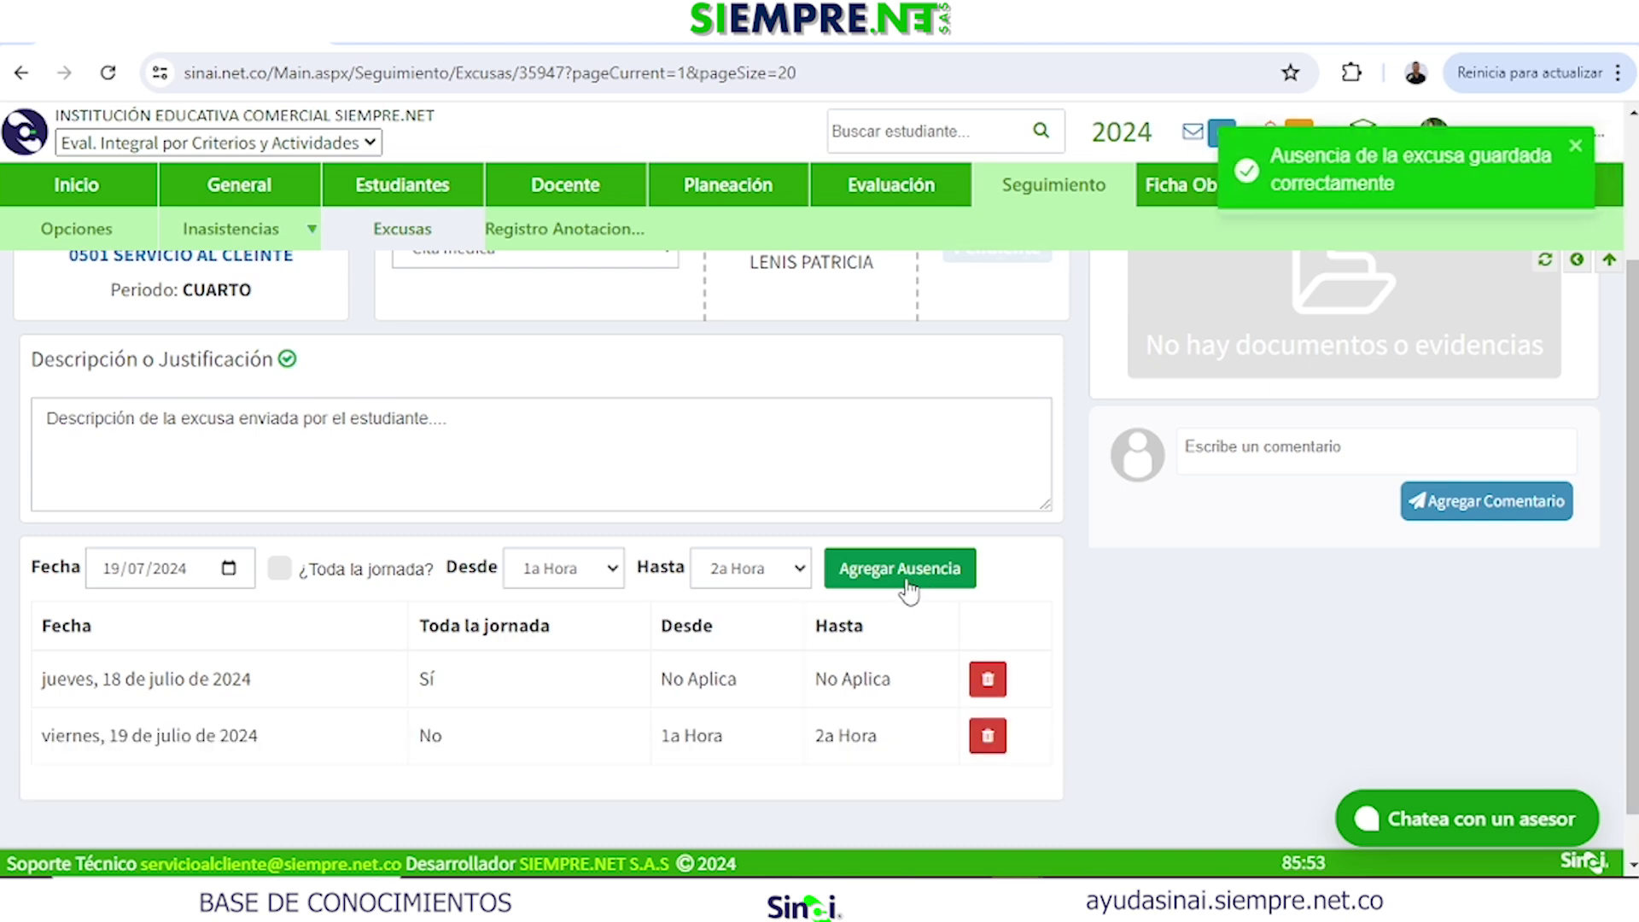
scroll(896, 644, down, 3)
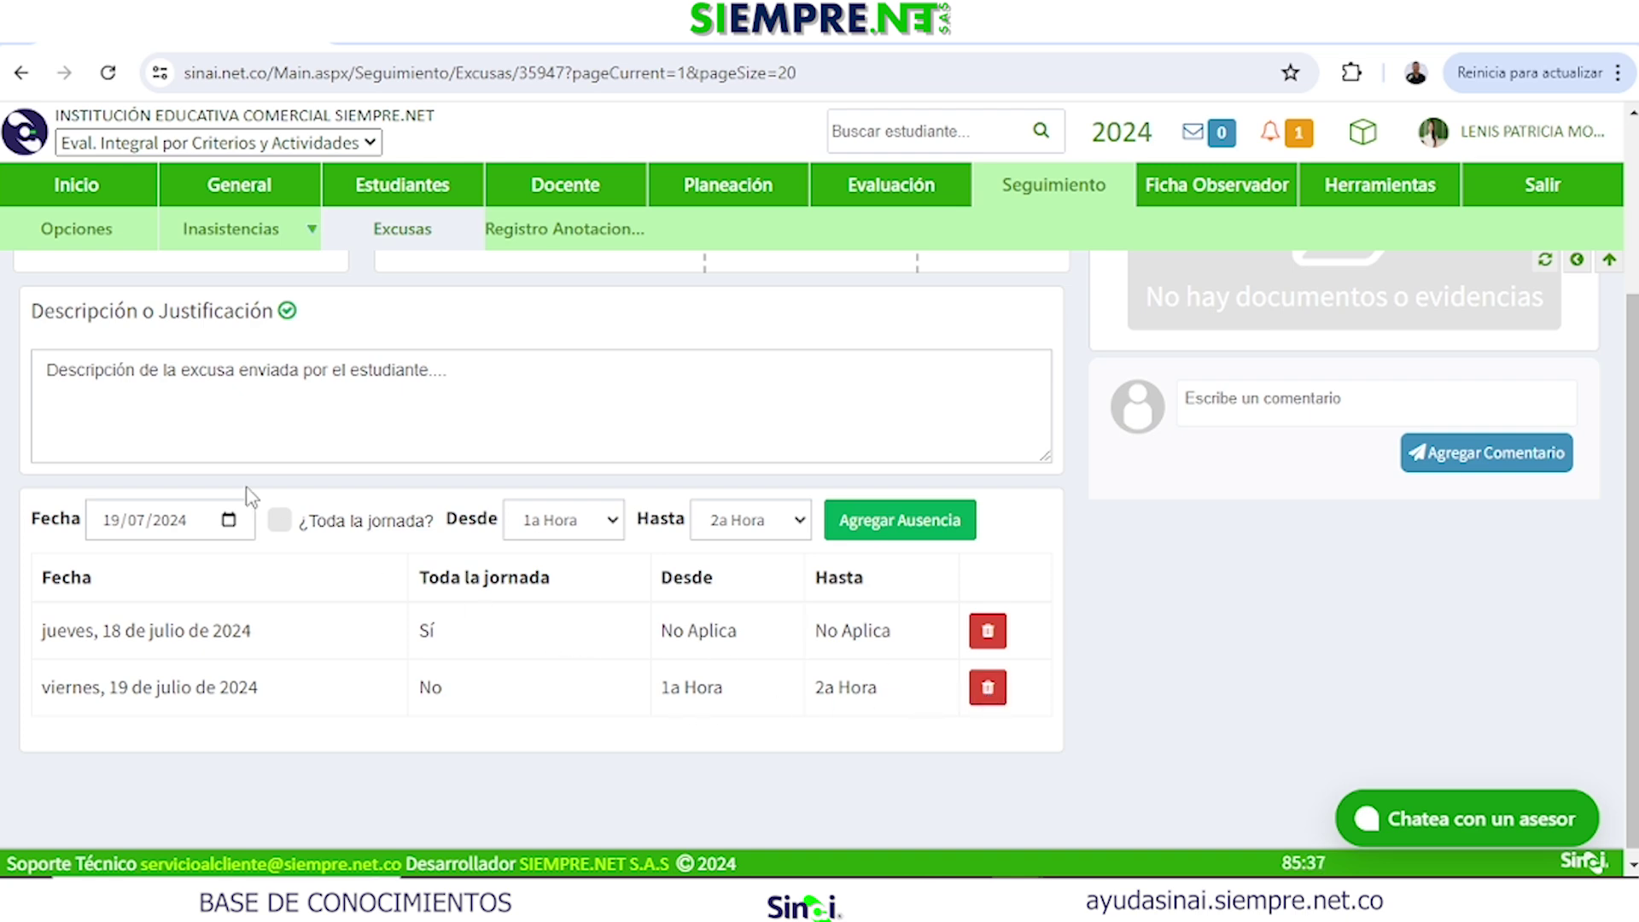
Upload Reporte (49).pdf as a supporting document for the excuse, with the description "Evidencia".
scroll(1034, 648, up, 3)
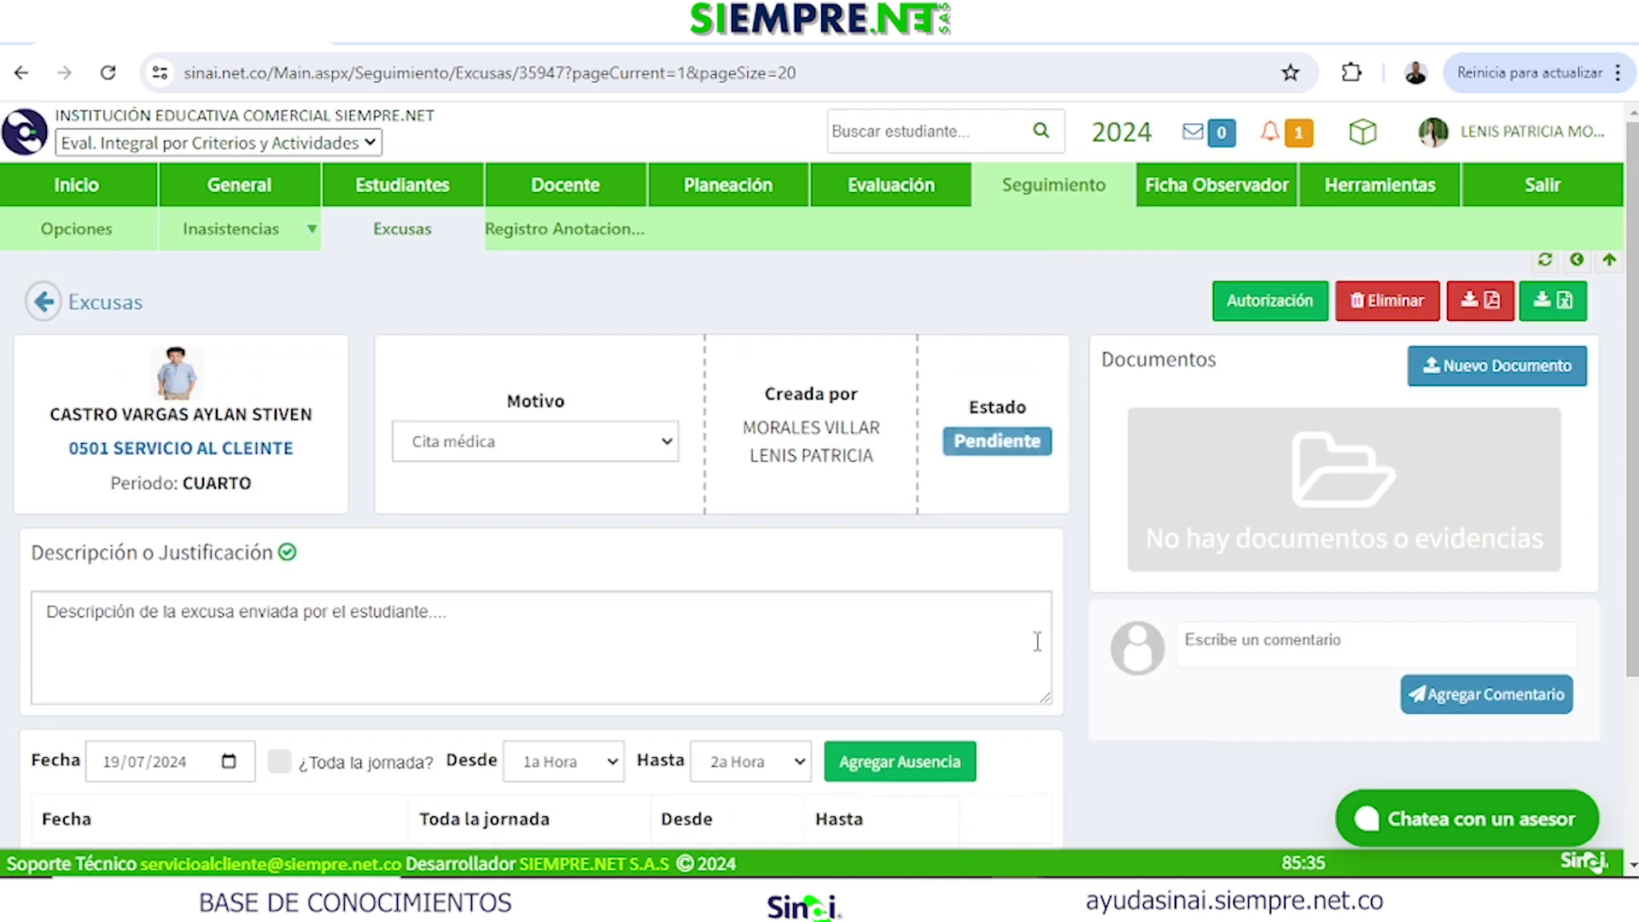
click(1468, 384)
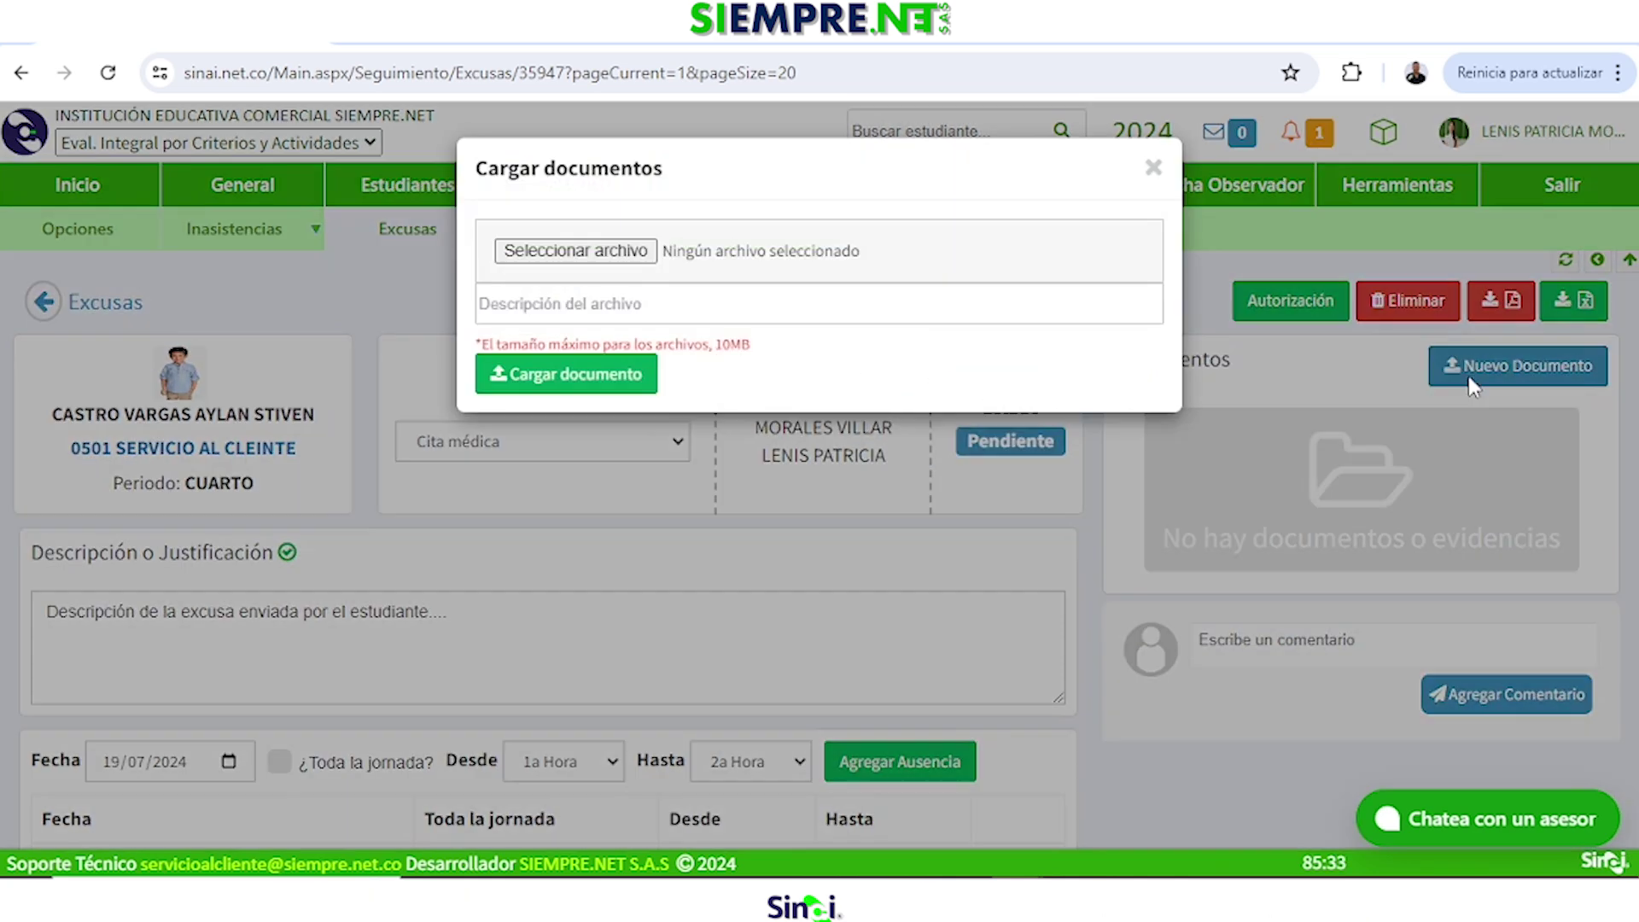
click(607, 257)
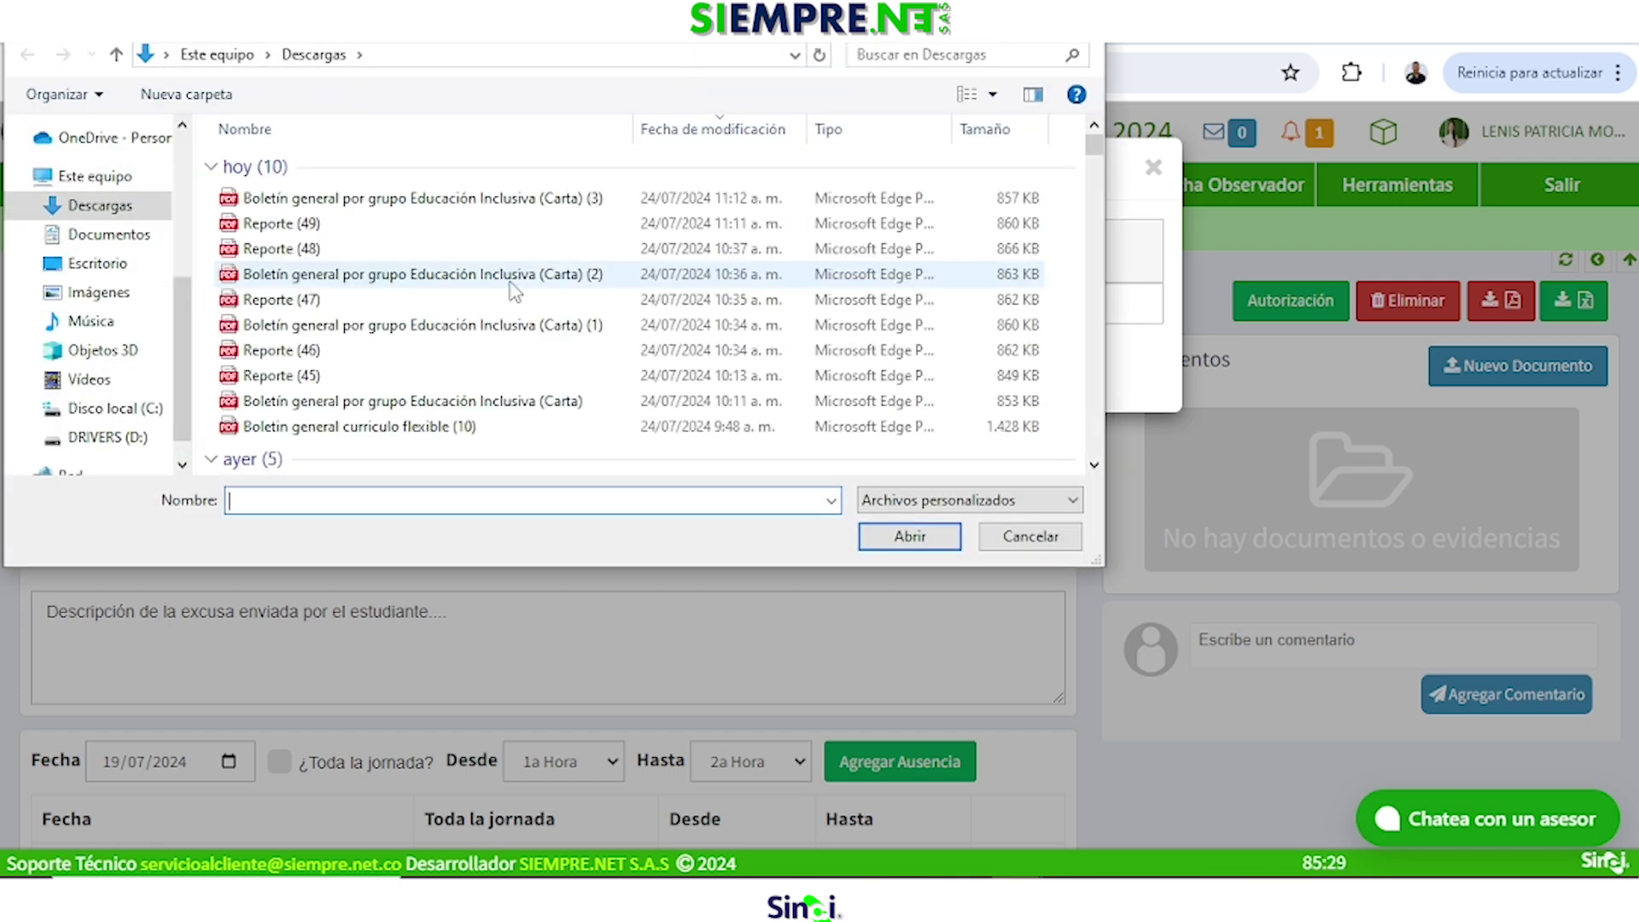
click(323, 226)
click(907, 536)
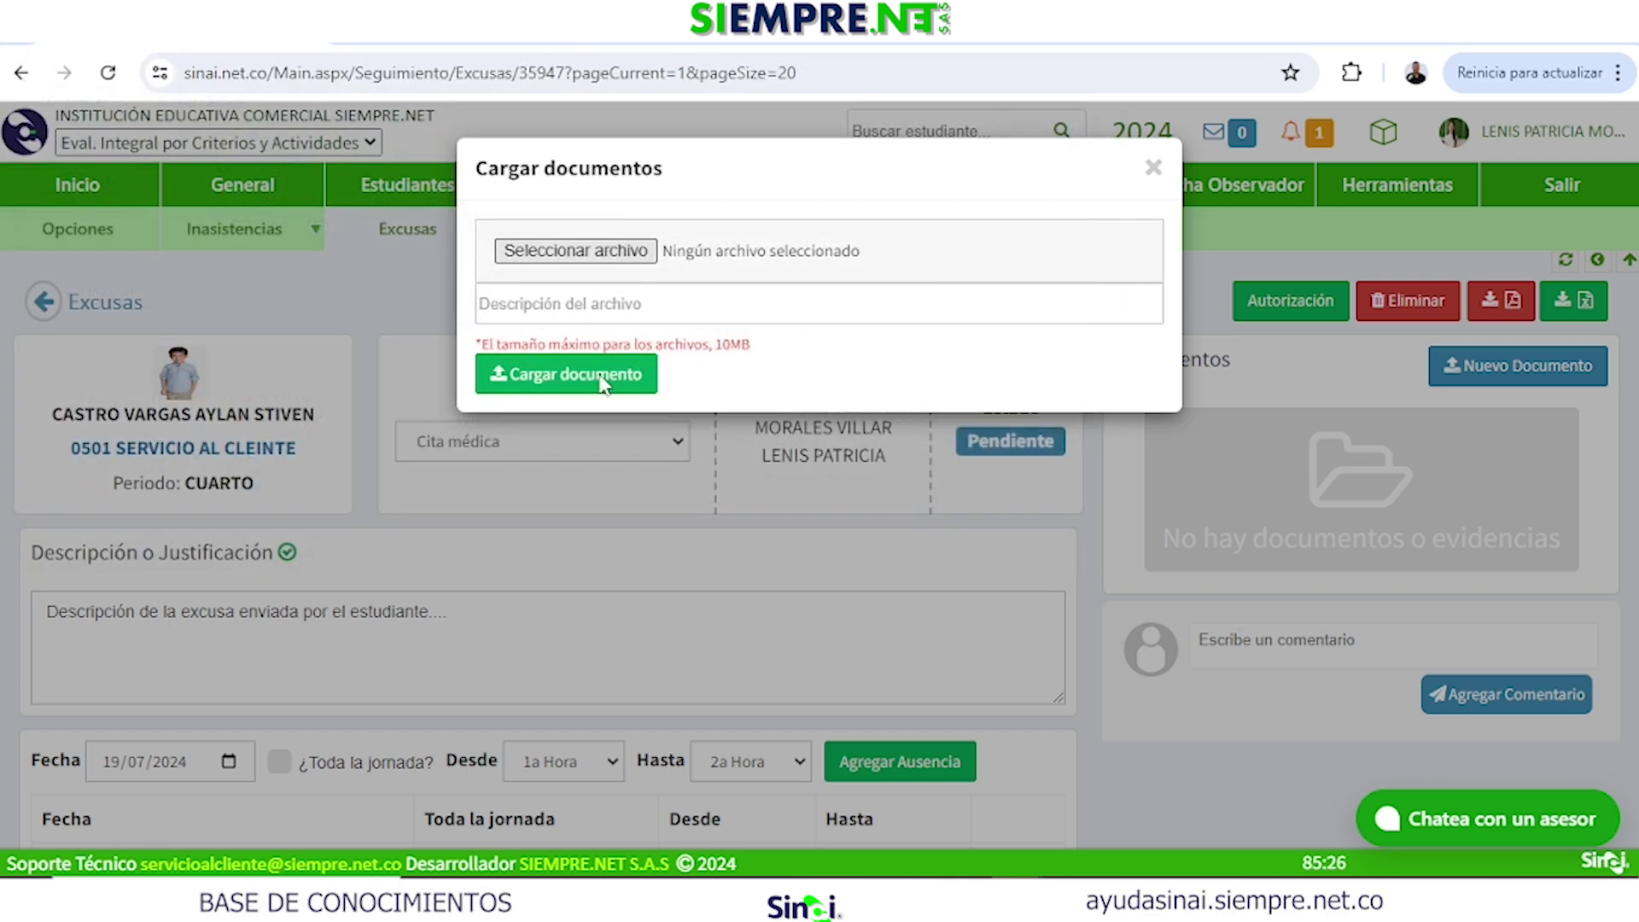
click(584, 313)
text(Evidencia)
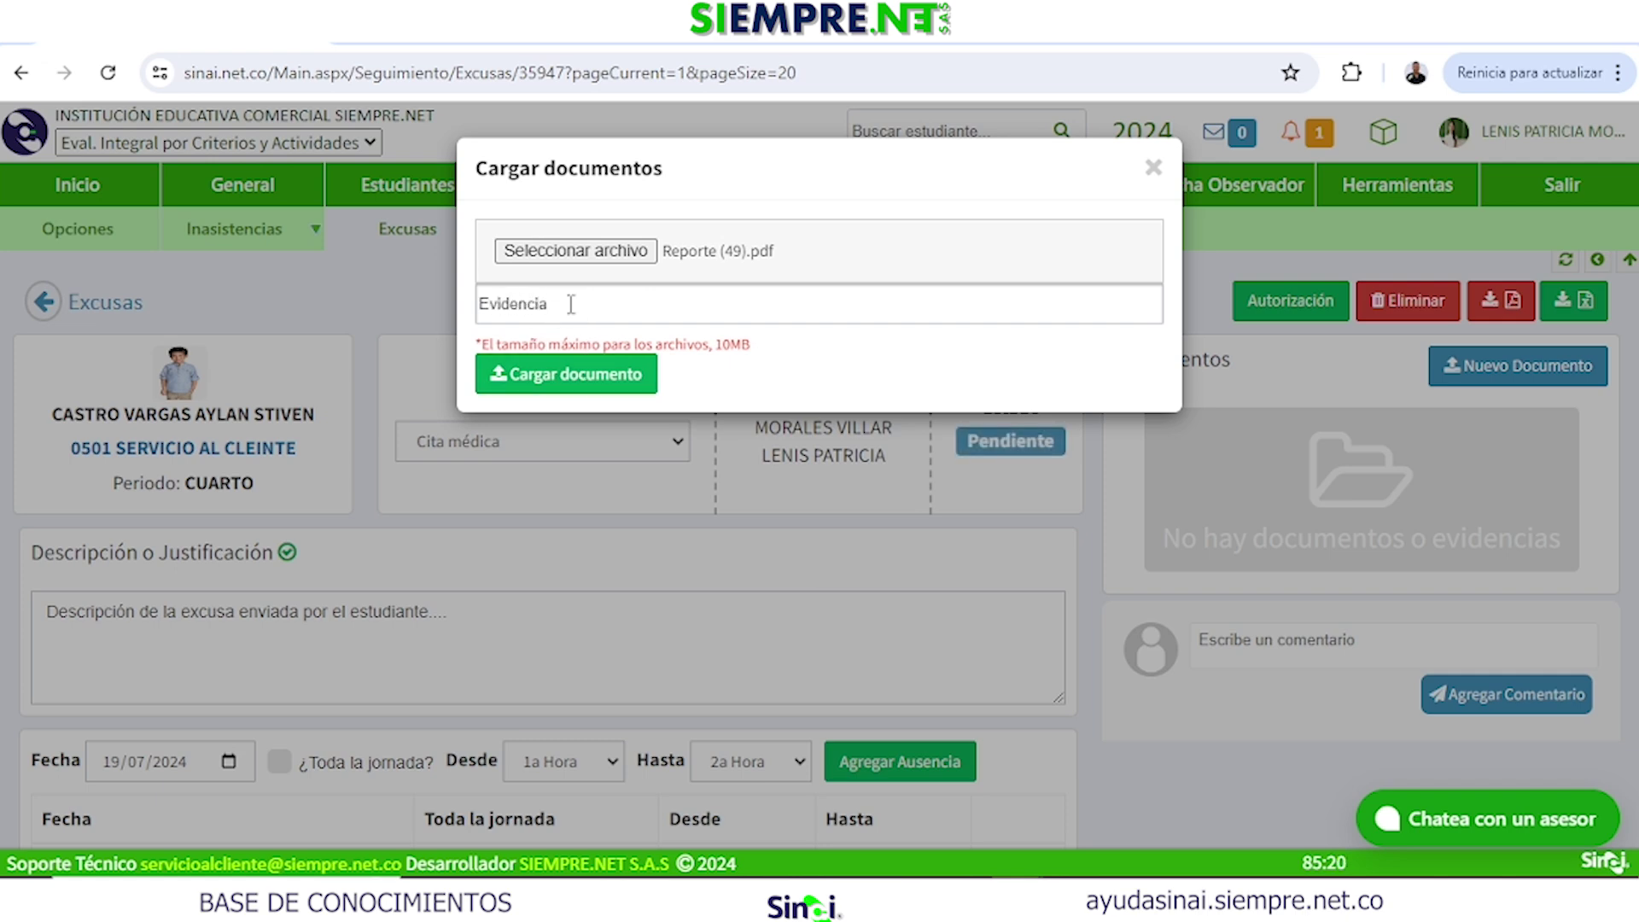
click(596, 382)
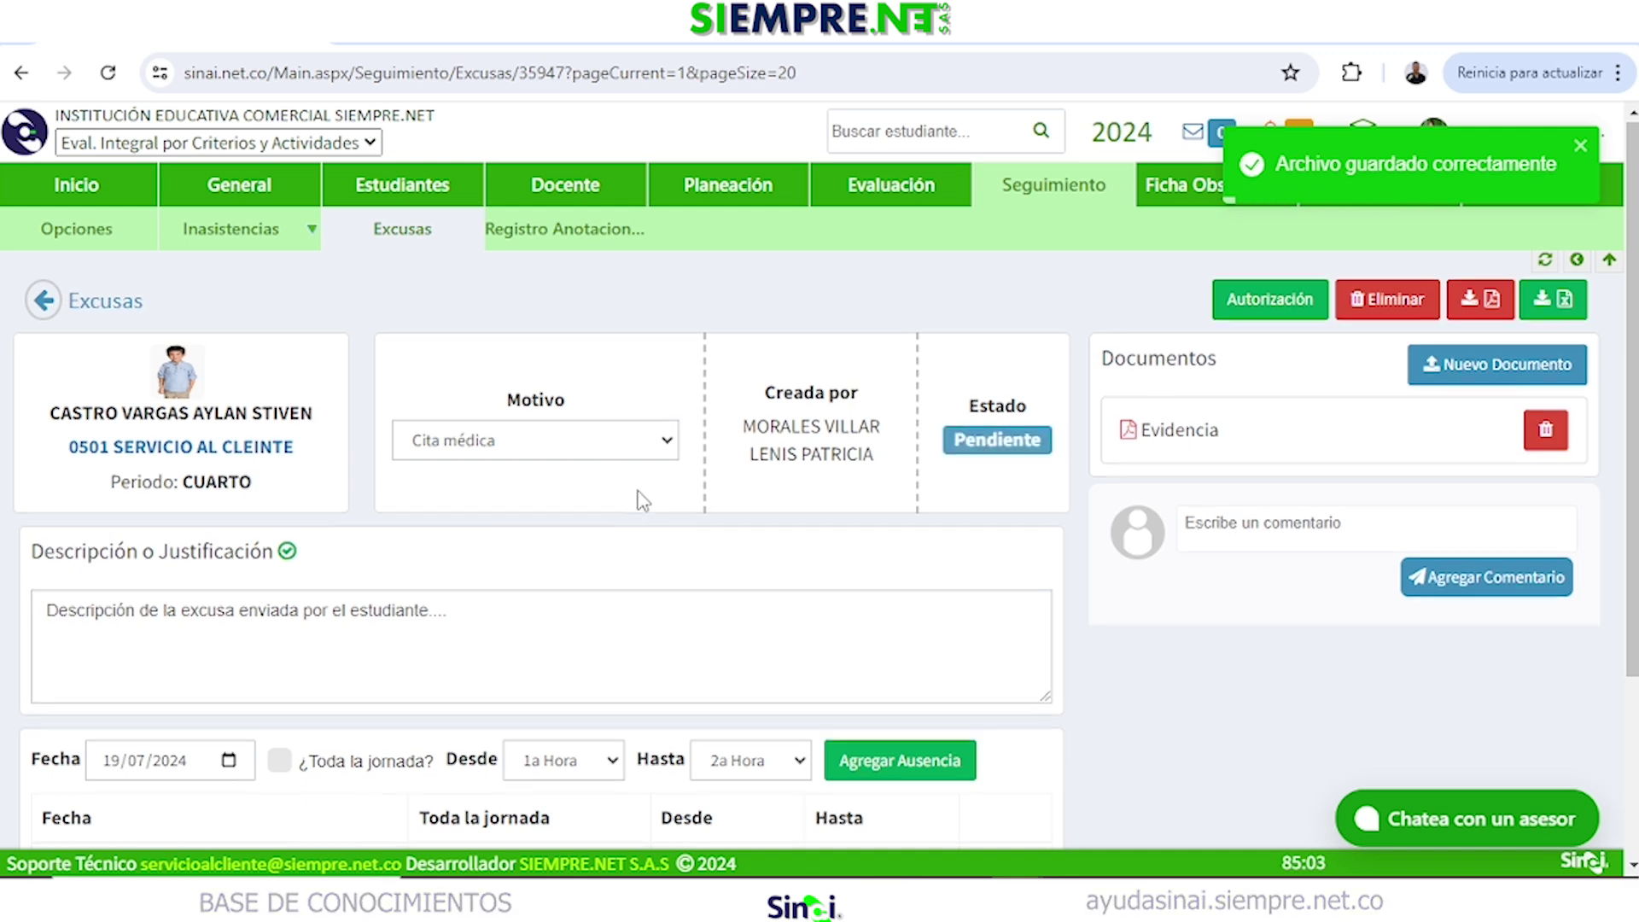
Return to the excuses list, reopen the student's excuse and check its creator and status.
scroll(642, 495, down, 1)
scroll(640, 490, up, 1)
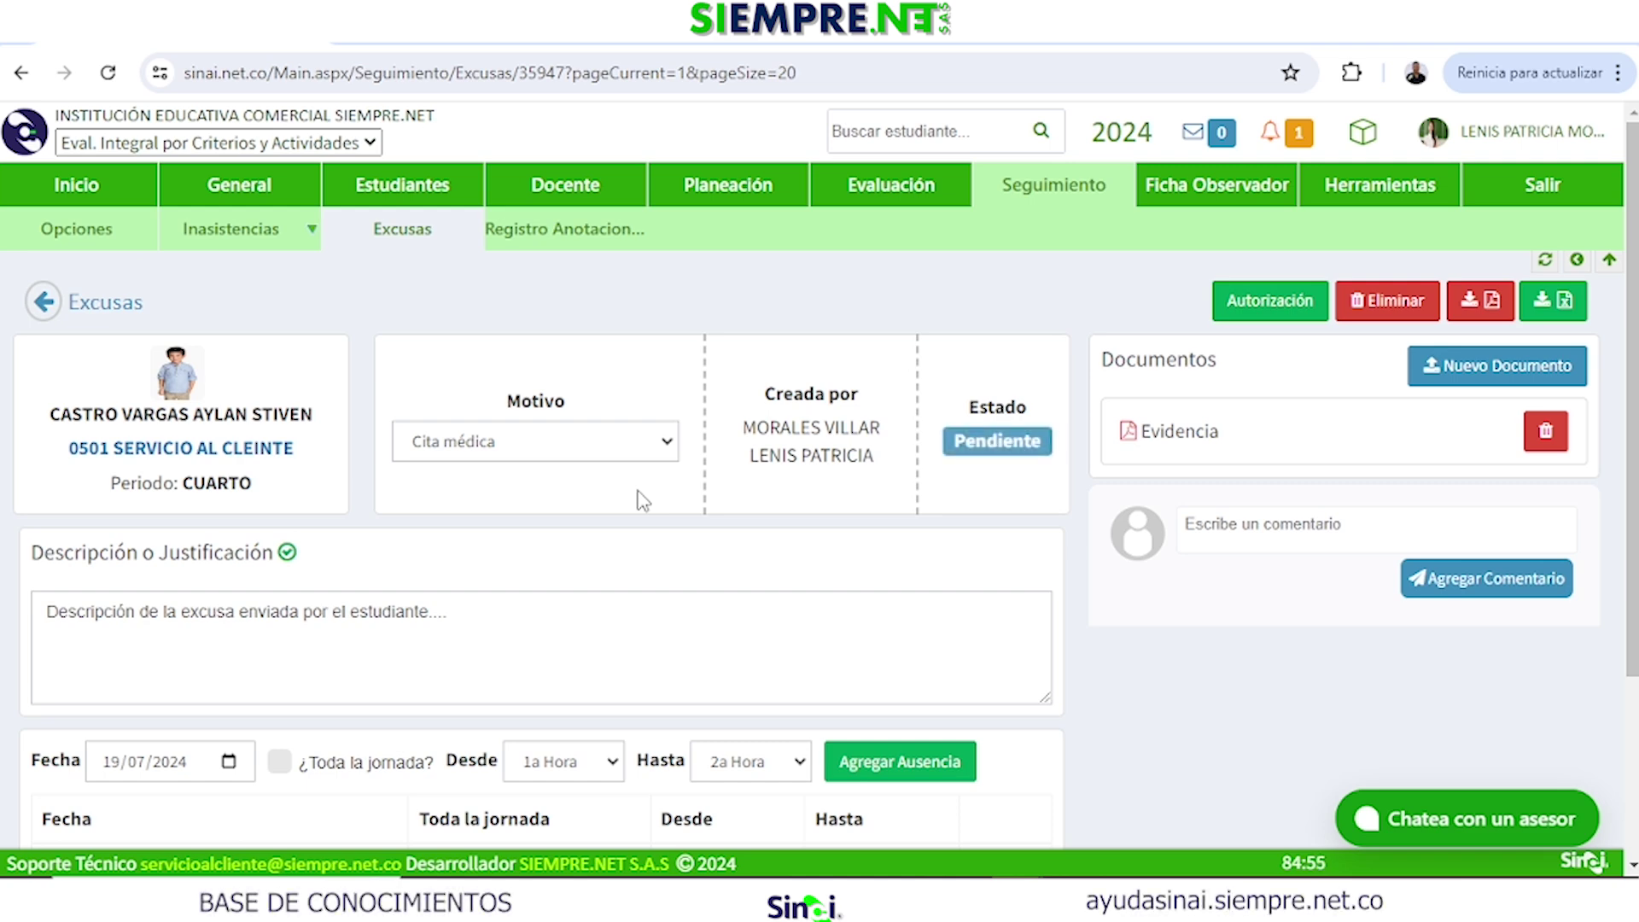
click(134, 302)
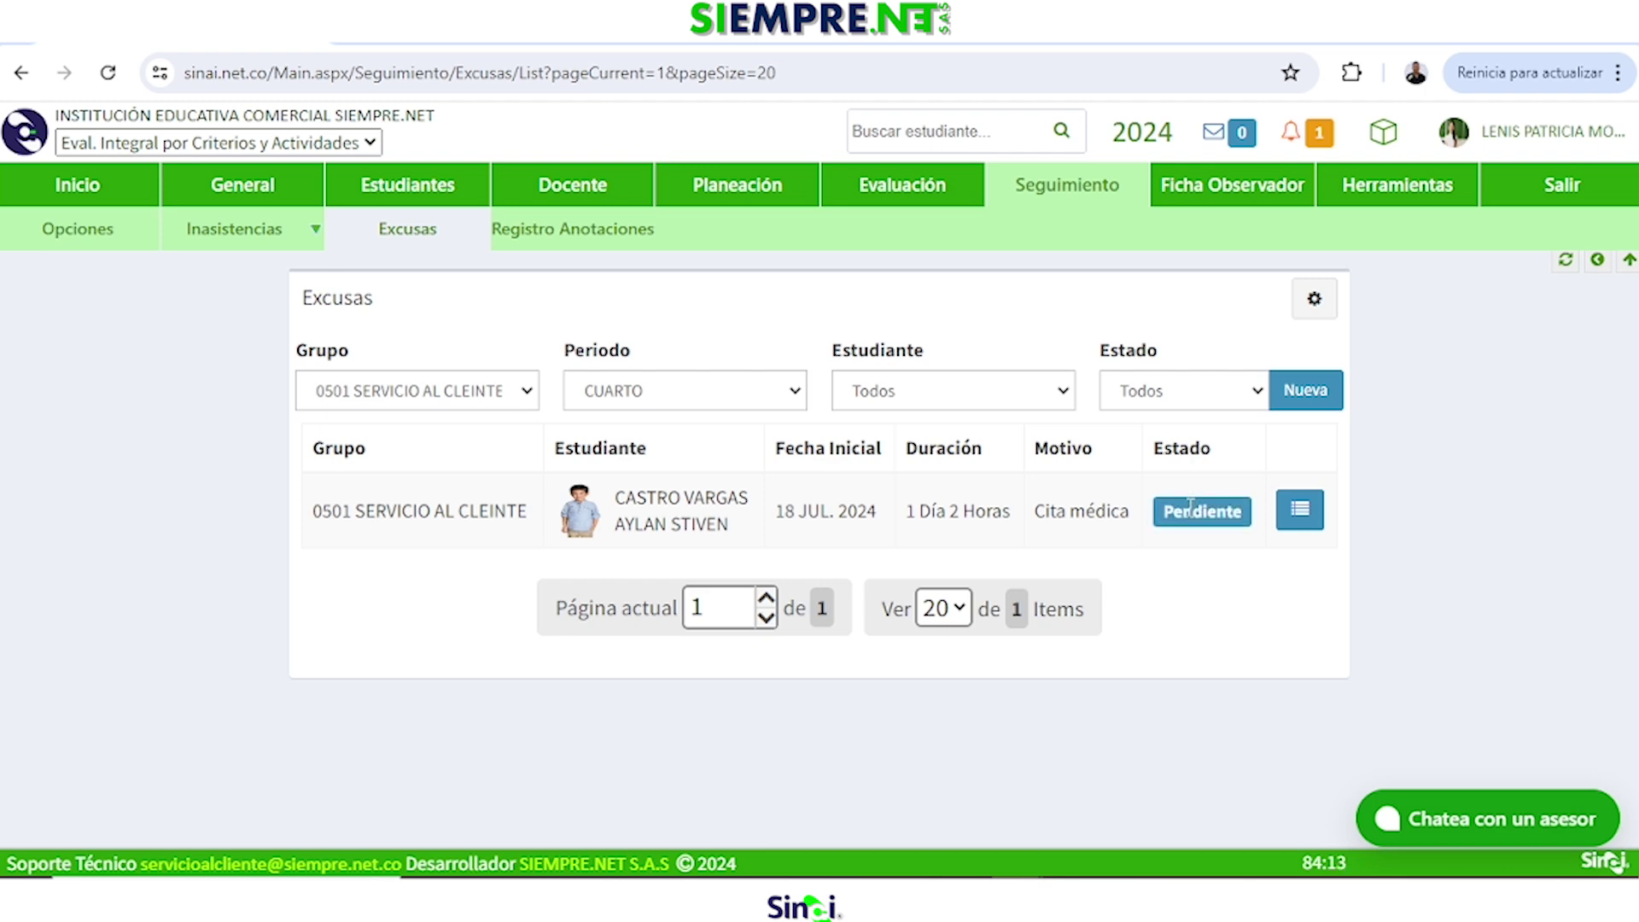
click(1301, 512)
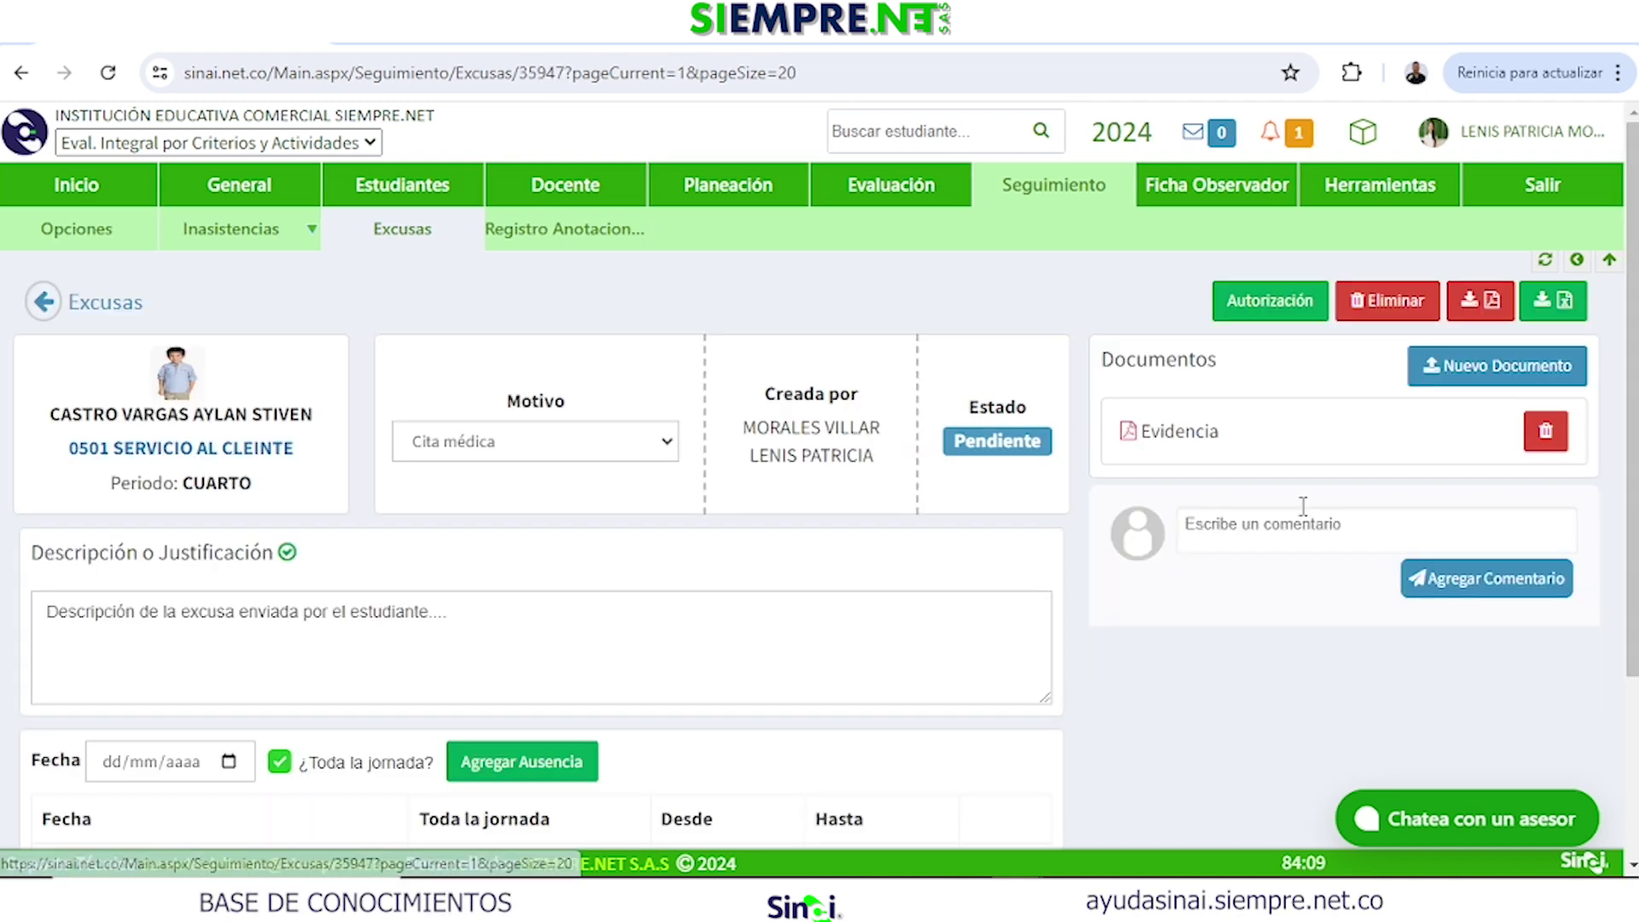
double_click(798, 394)
double_click(997, 407)
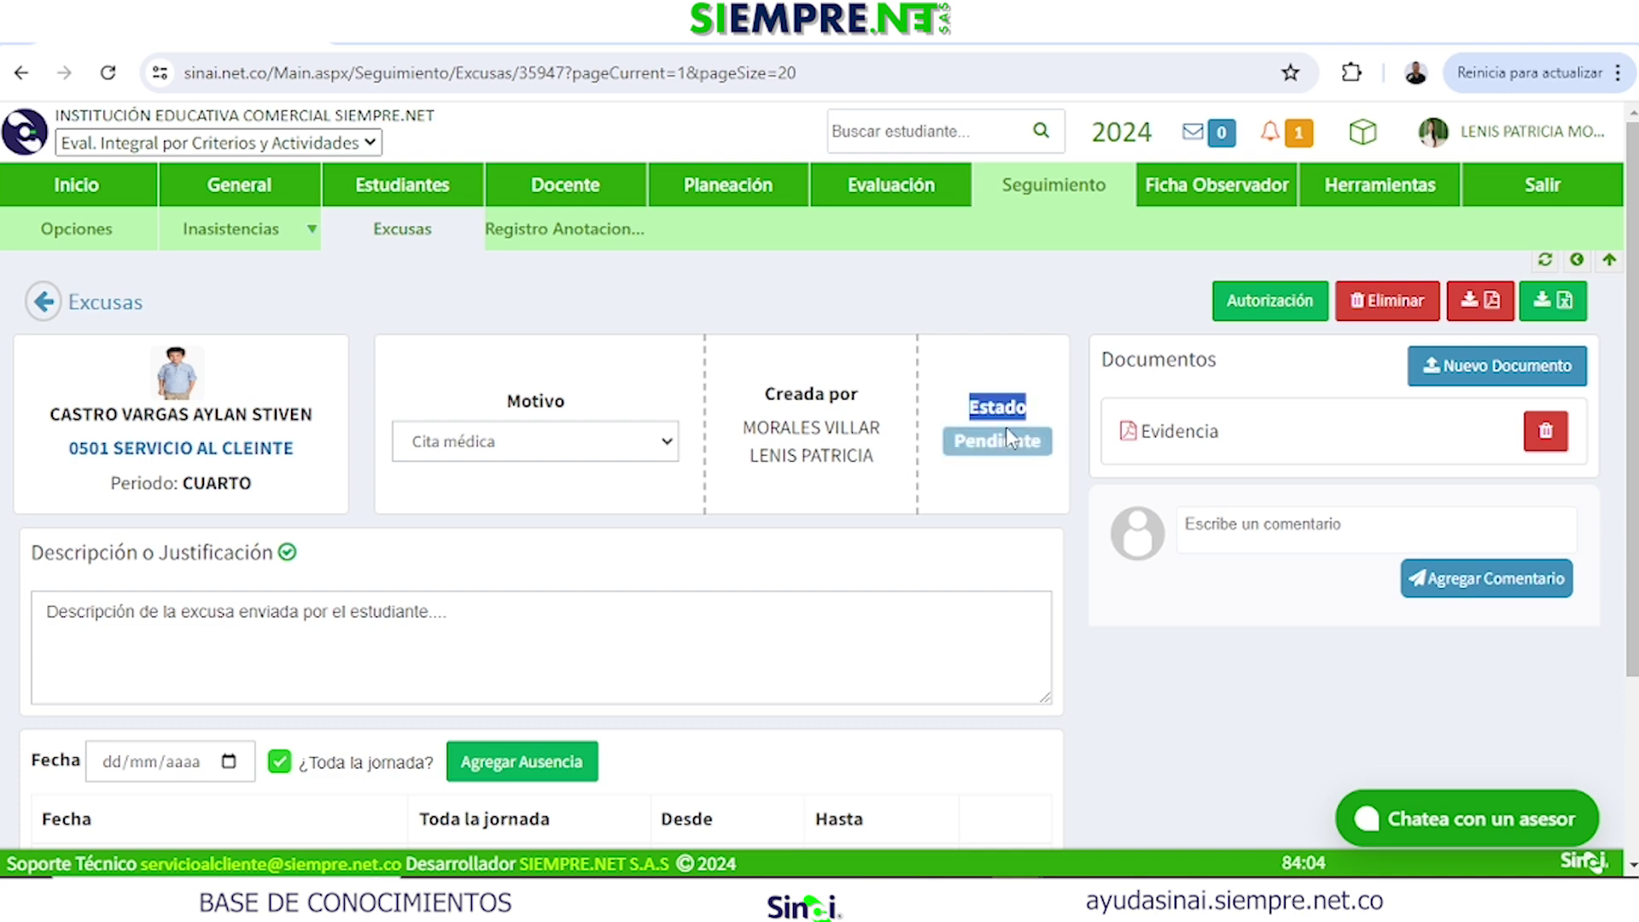
click(997, 407)
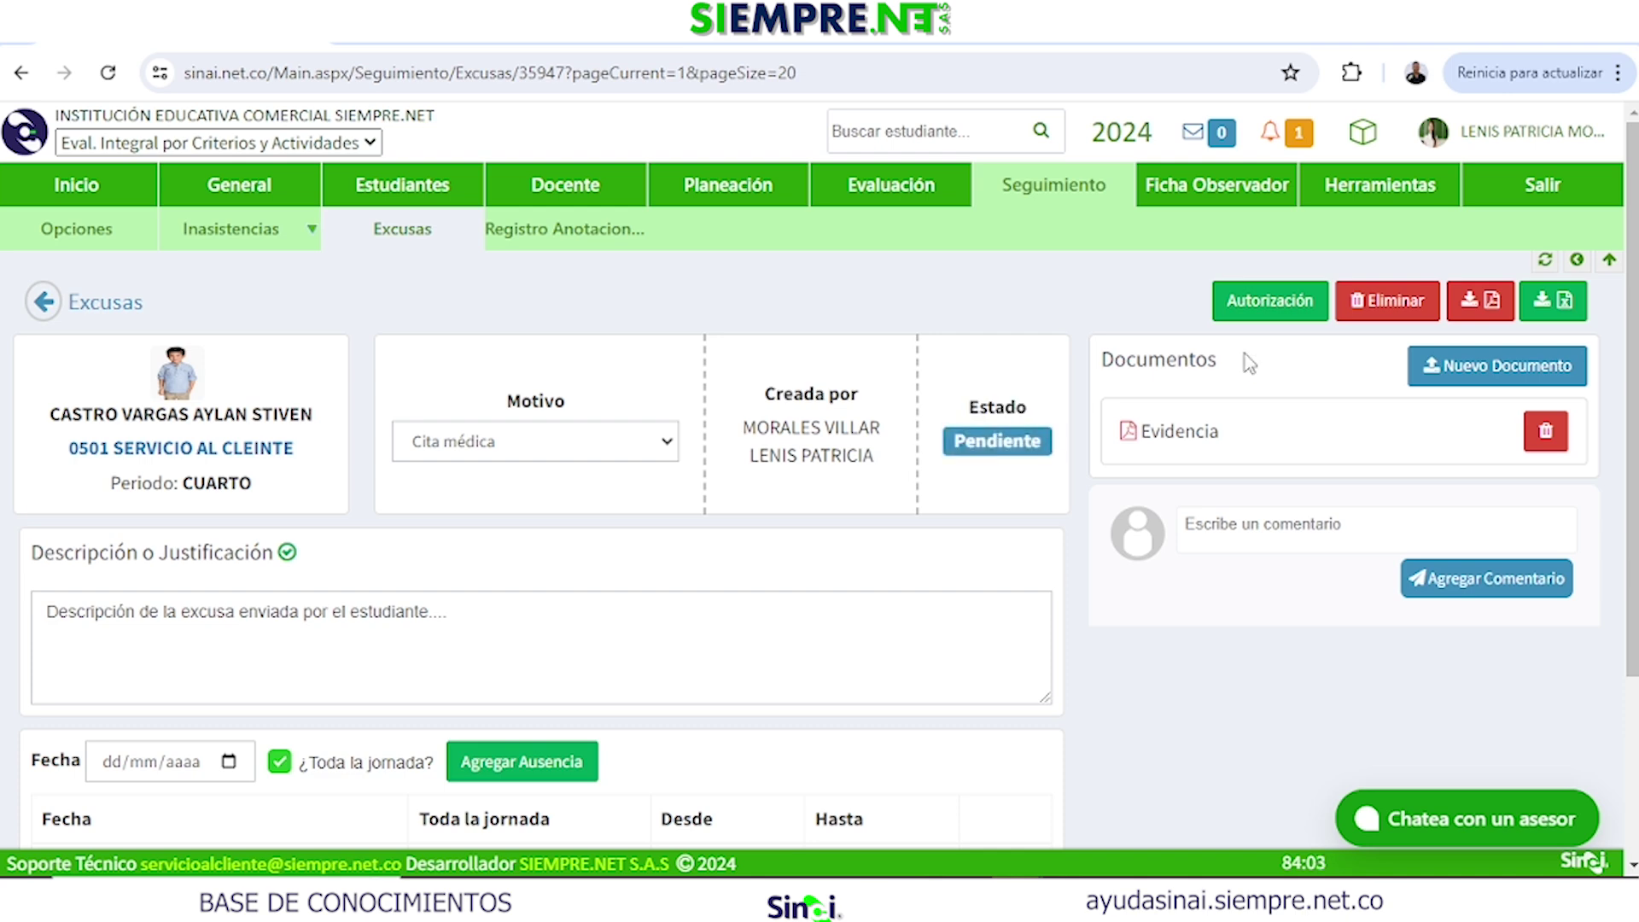
Authorize the excuse with the comment "Excusa autorizada." and return to the excuses list.
click(1275, 305)
click(672, 366)
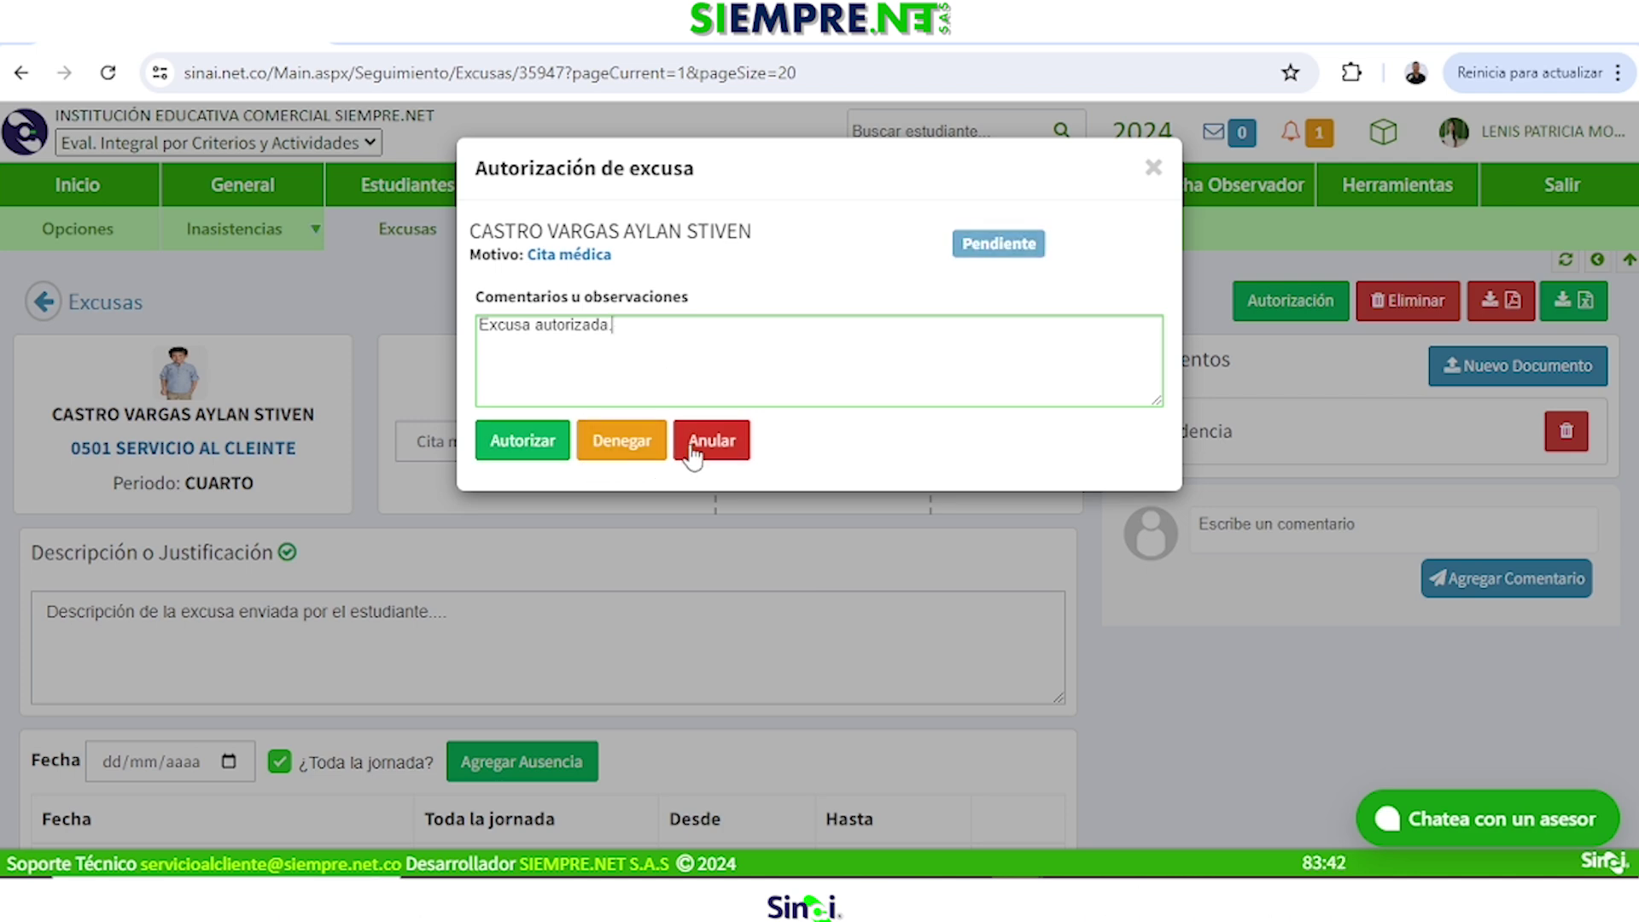
click(518, 442)
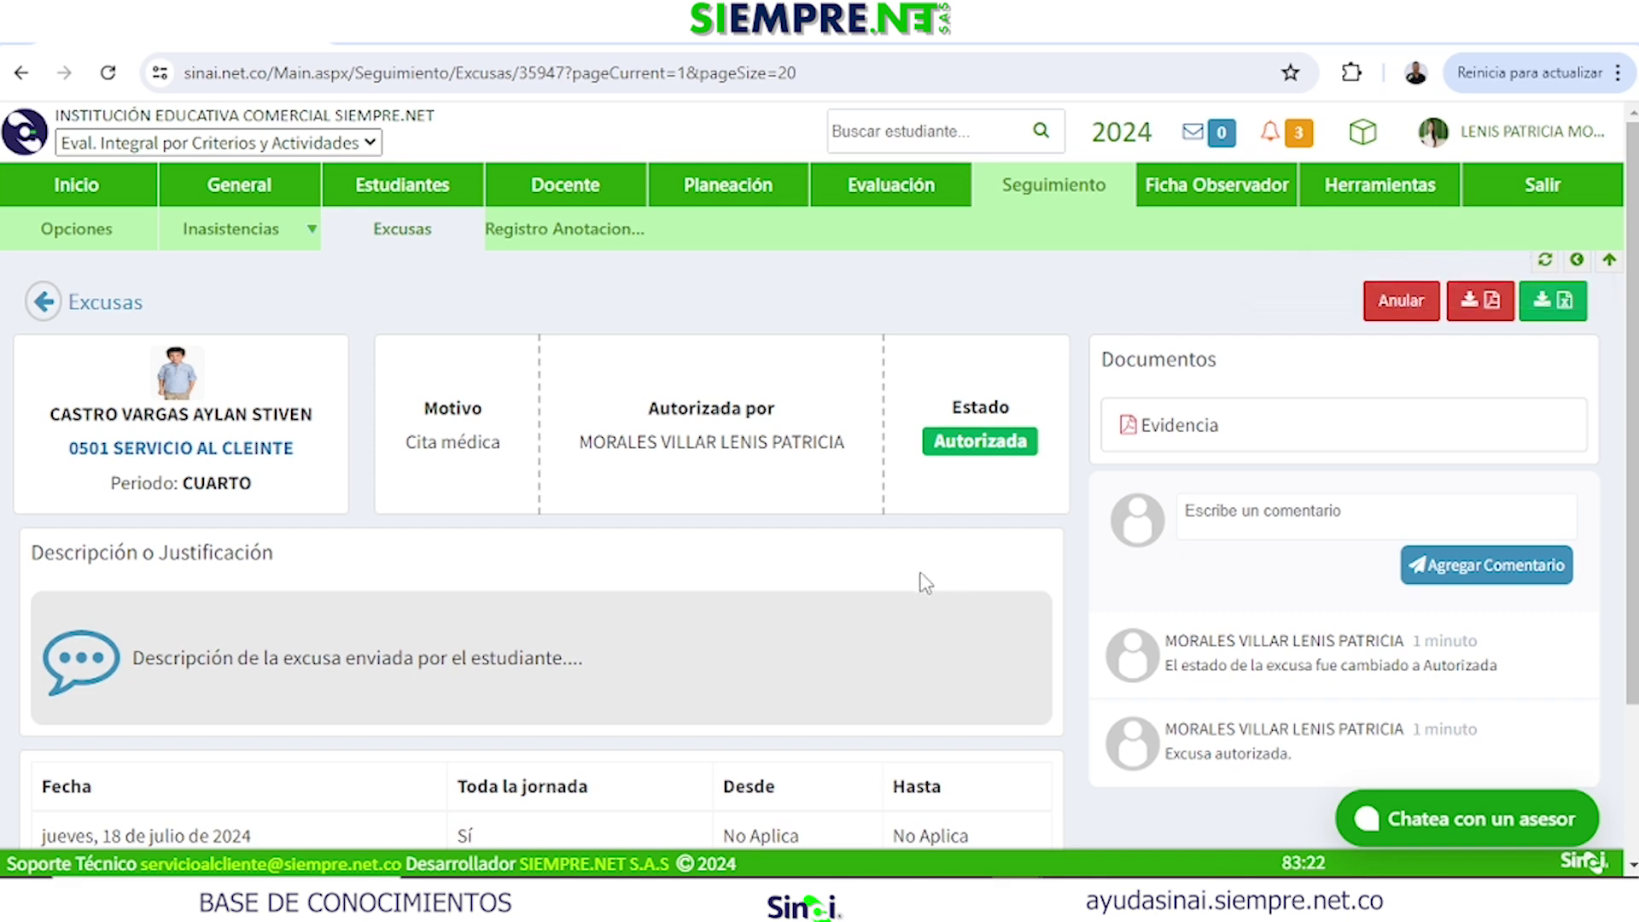
click(45, 308)
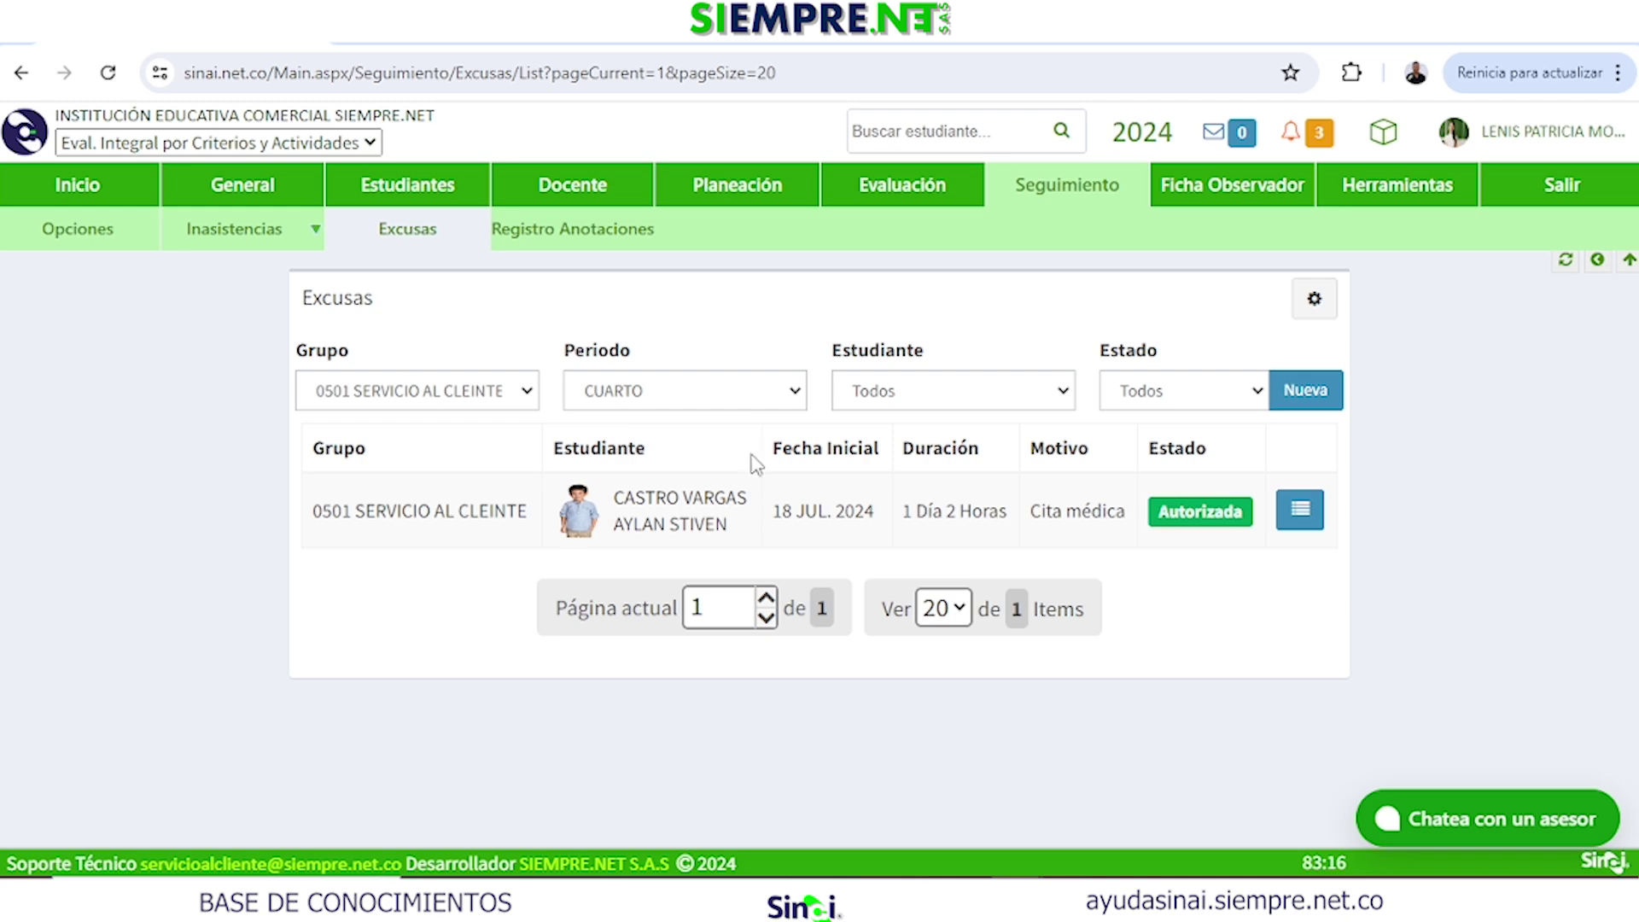